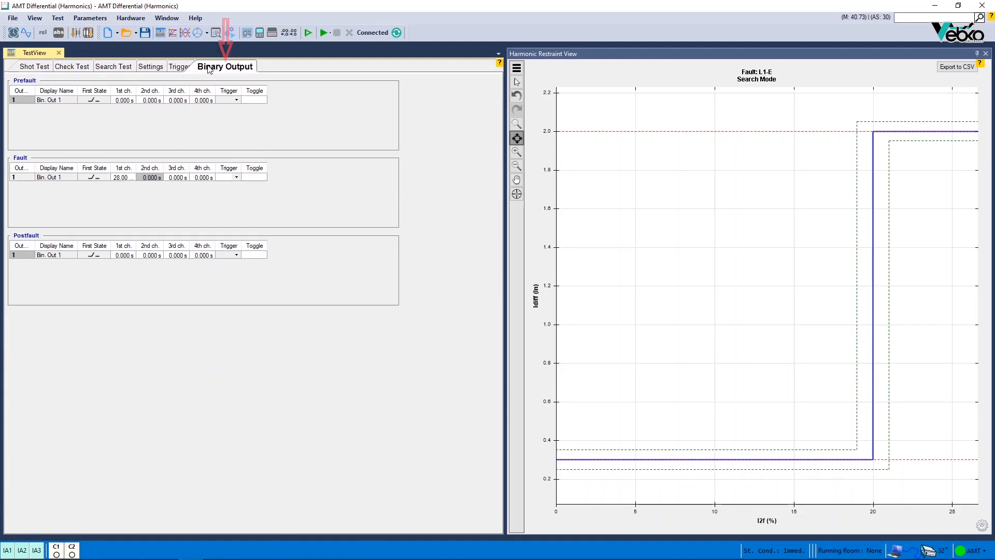
Open the Shot Test page, view the restraint characteristic for harmonic order 5, and set the order back to 2
click(44, 70)
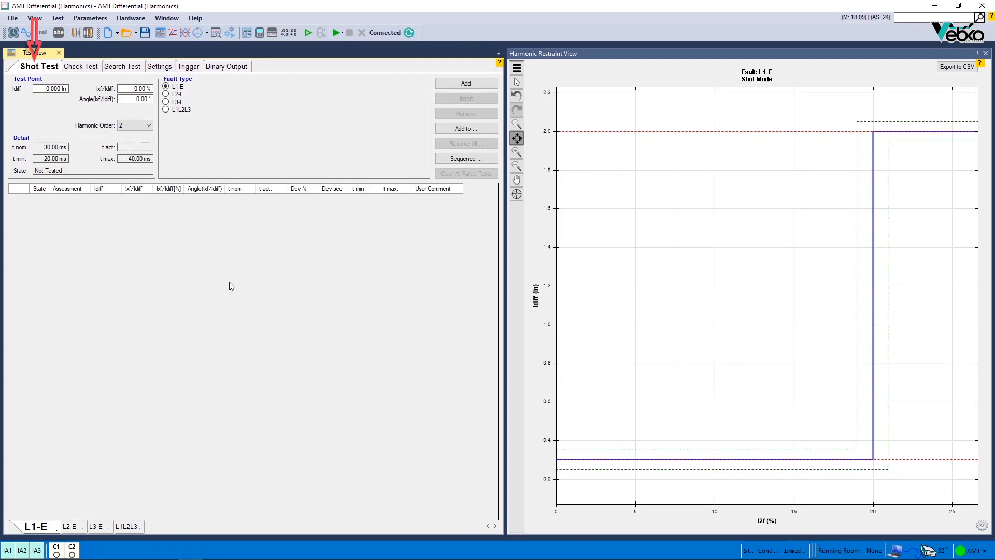
click(130, 129)
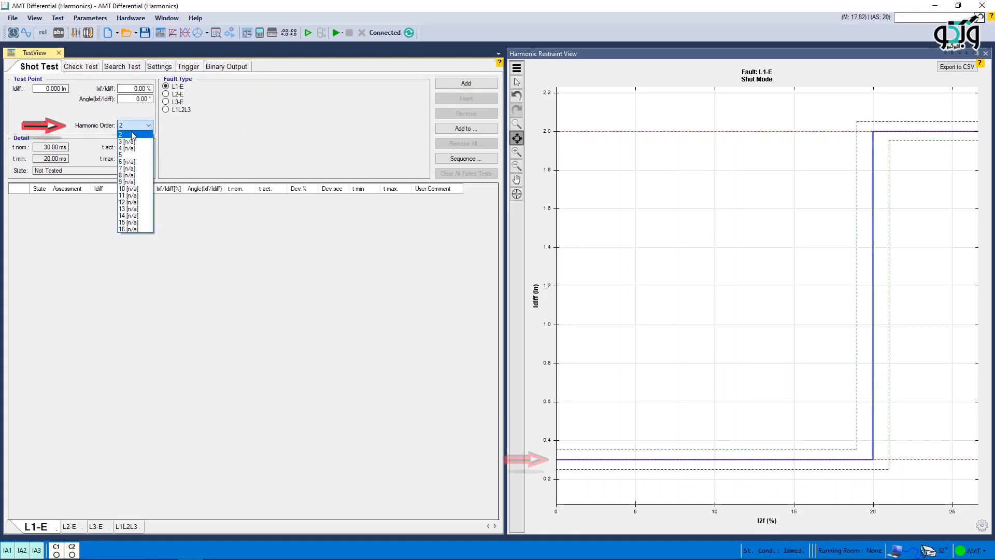
click(132, 155)
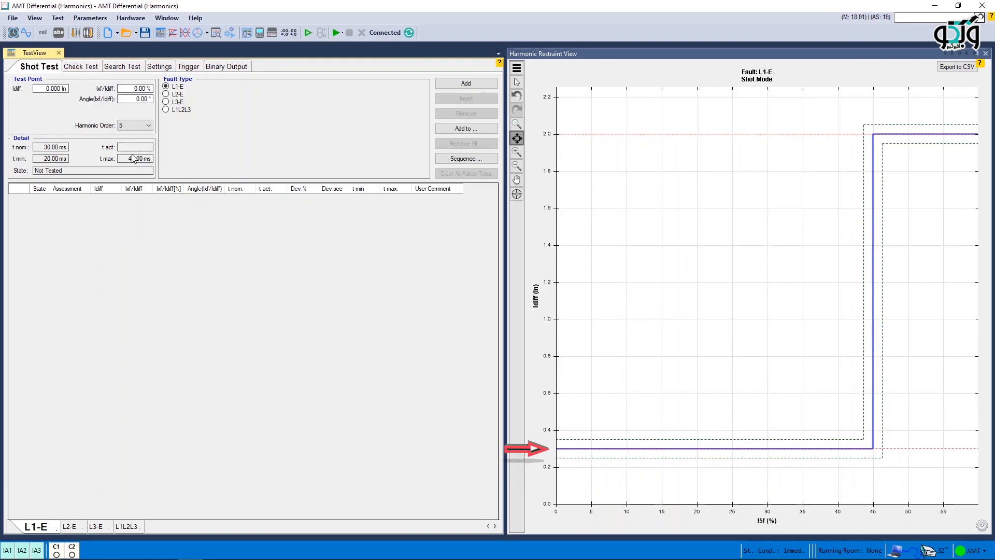
click(138, 128)
click(128, 135)
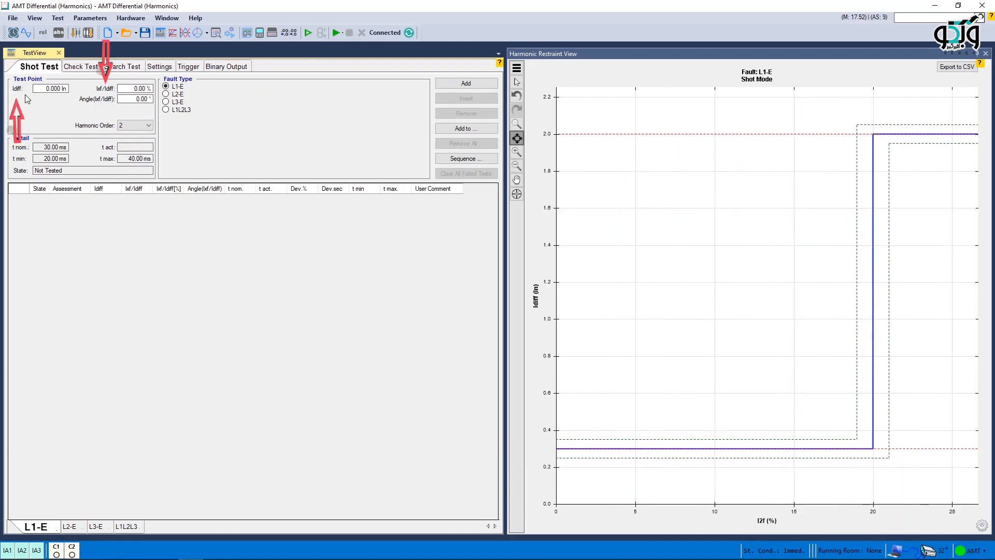
Define the L1-E test point with Idiff 0.7 In, Ixf/Idiff 10 % and an angle of 30°
double_click(56, 89)
text(0.)
click(127, 92)
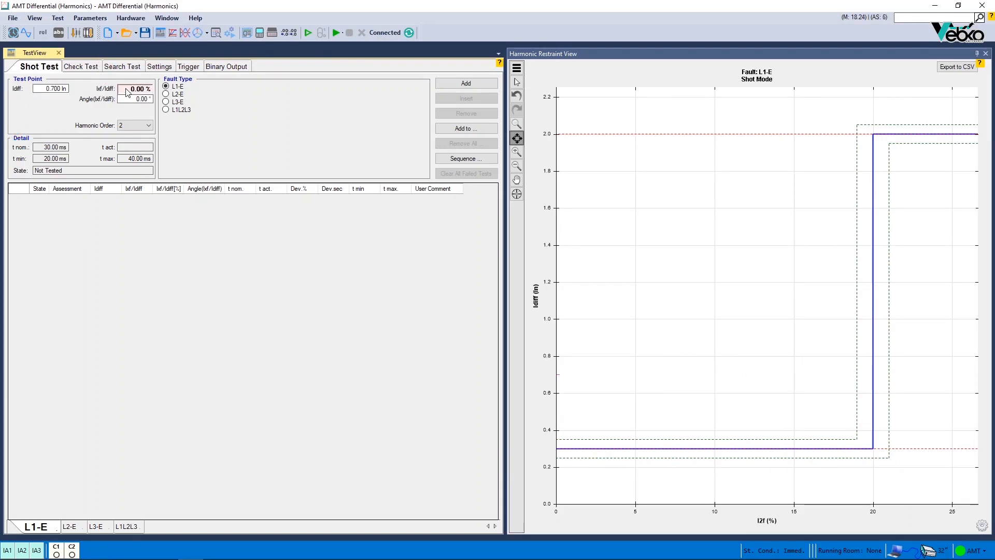
text(10)
key(Tab)
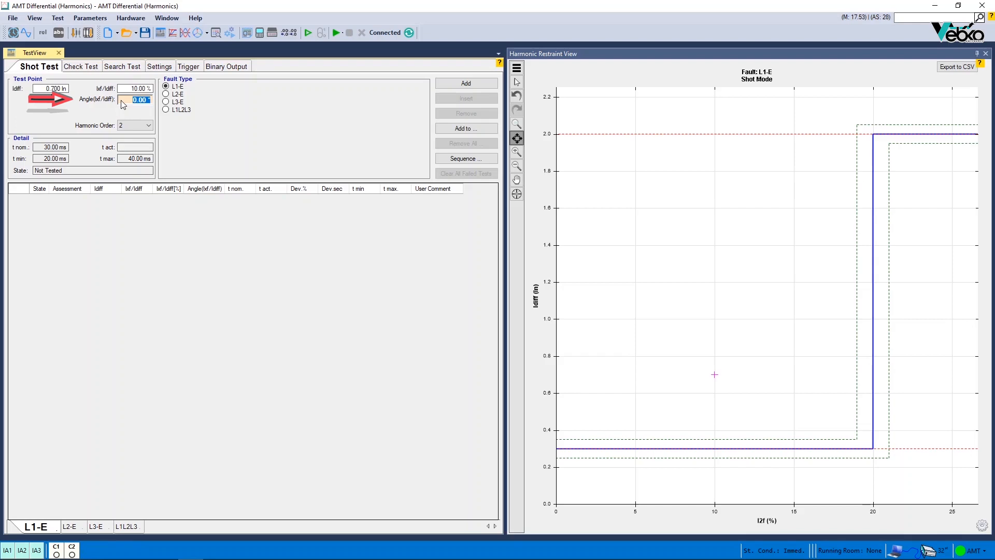
text(30)
key(Return)
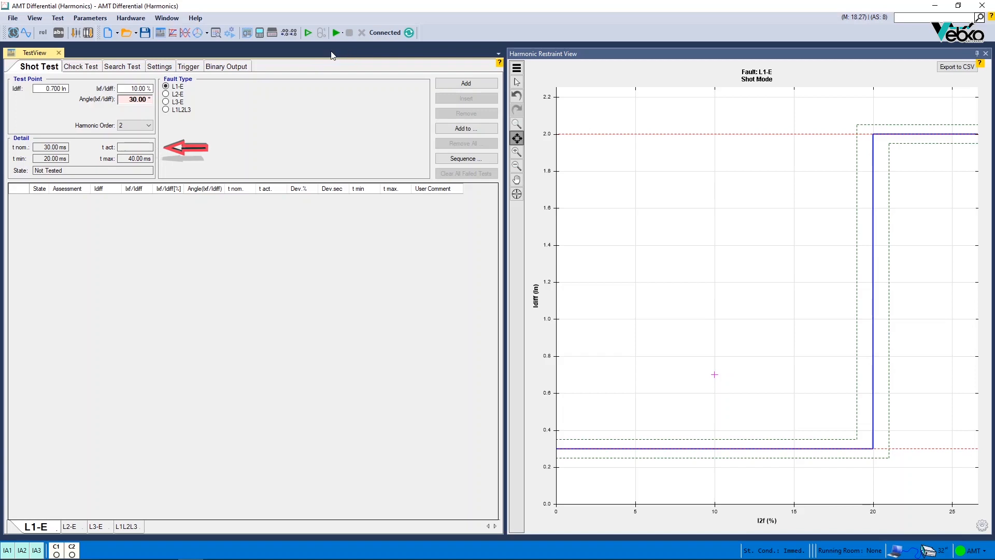
Run a single shot at the defined point, add the point to the L1-E list and run the listed test
click(309, 34)
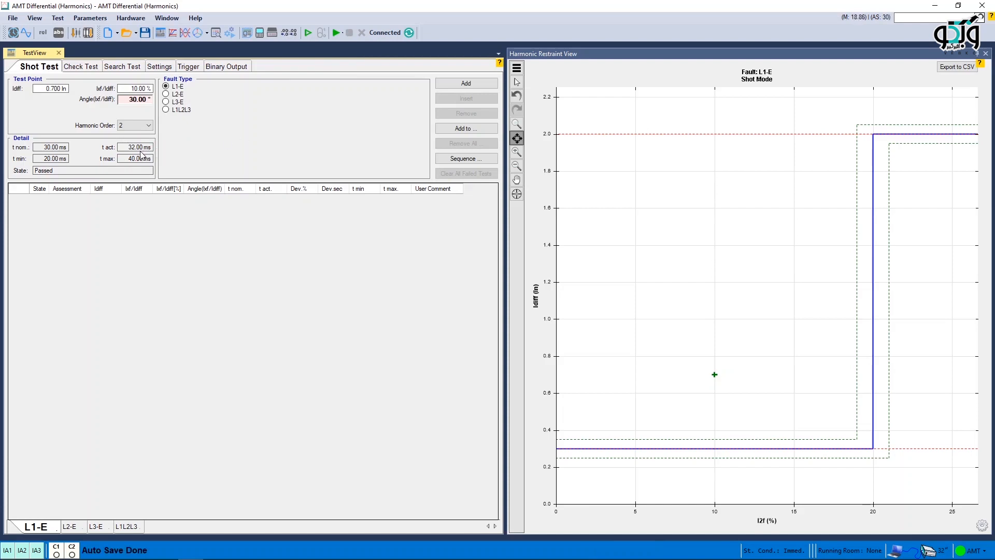
click(446, 85)
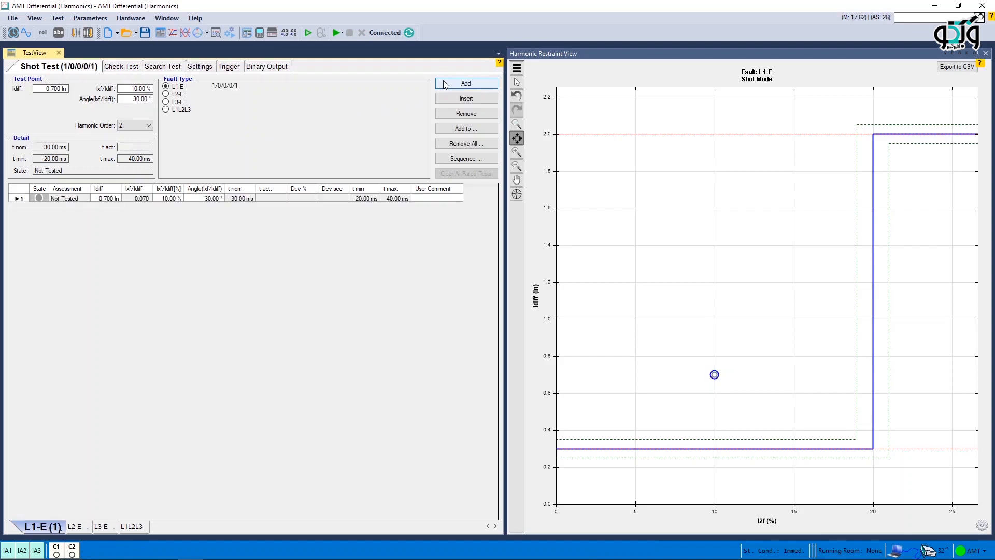
click(332, 32)
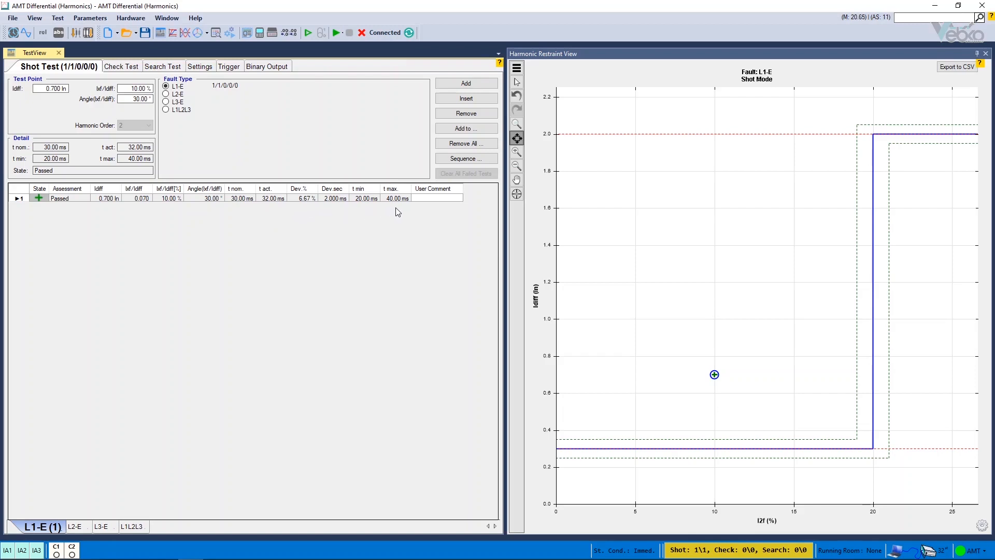
click(431, 199)
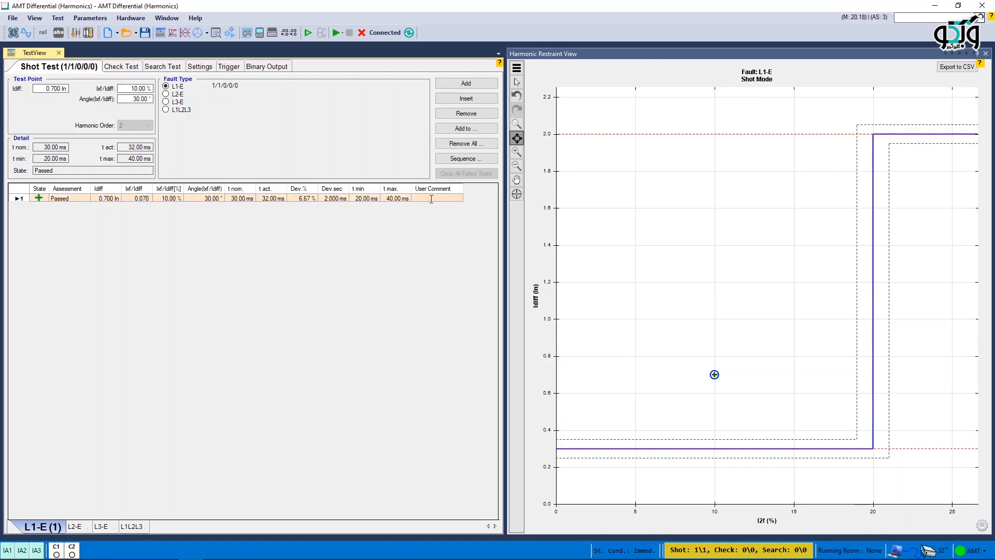
Look at the test lists of fault types L3-E and L2-E and return to L1-E
click(175, 103)
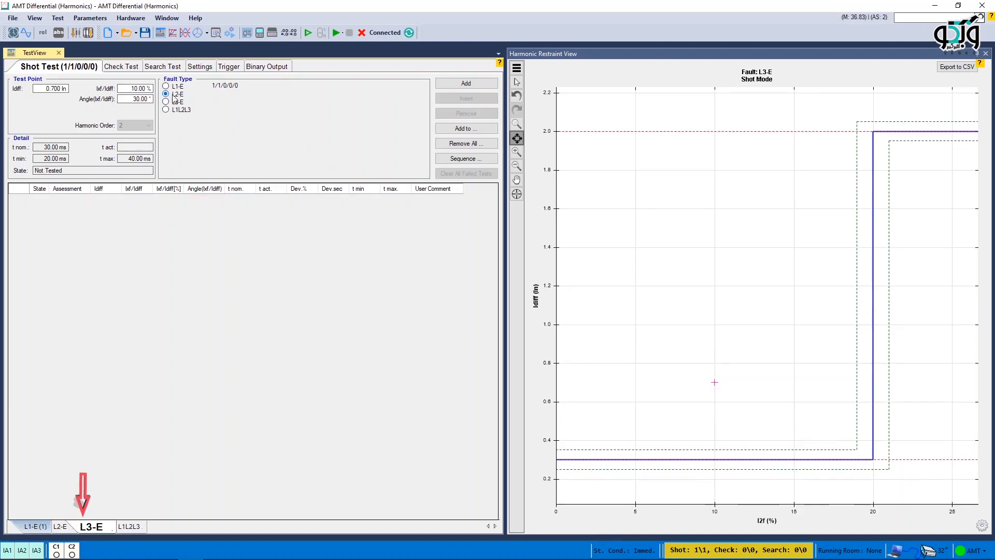
click(173, 94)
click(174, 87)
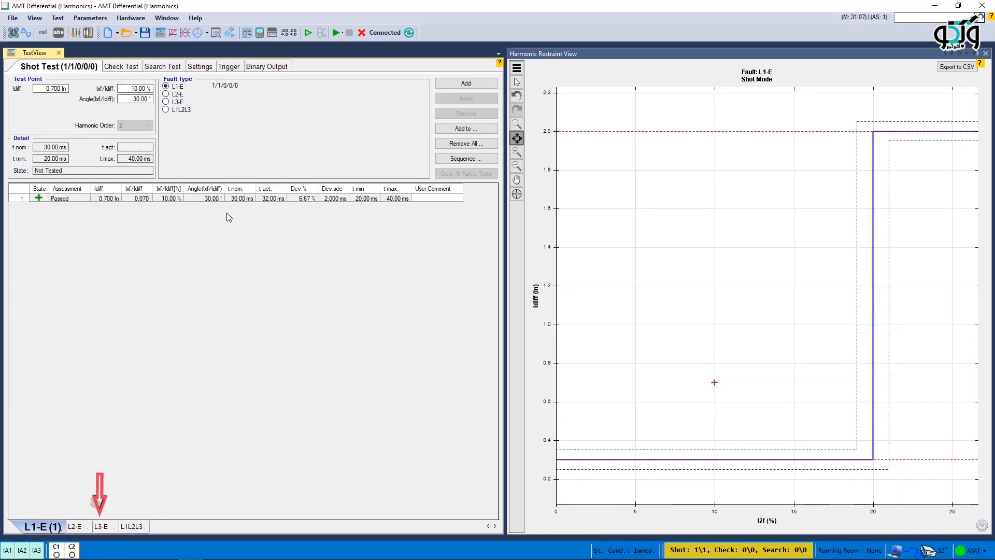
Clear the test results, insert another copy of the test point into the L1-E list and remove it again
click(362, 34)
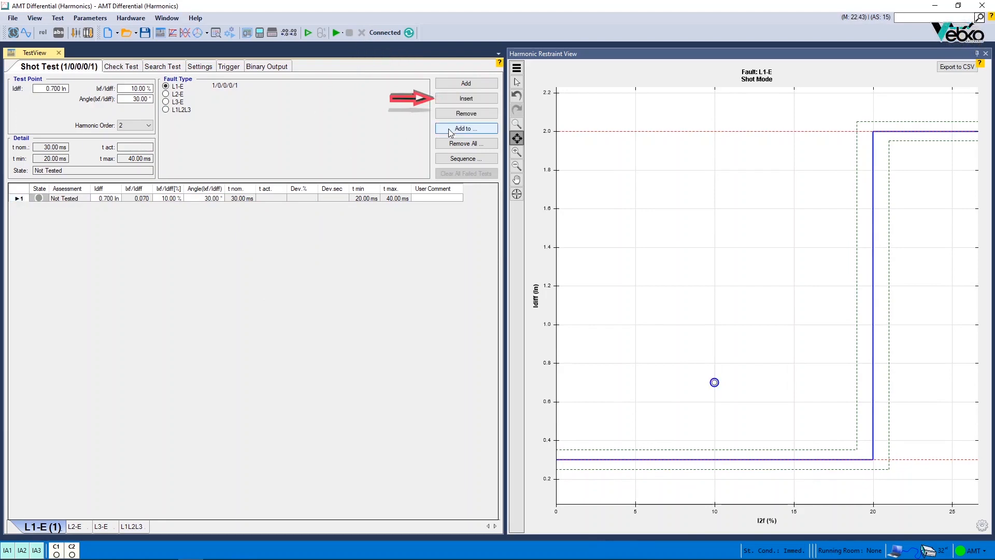
click(462, 99)
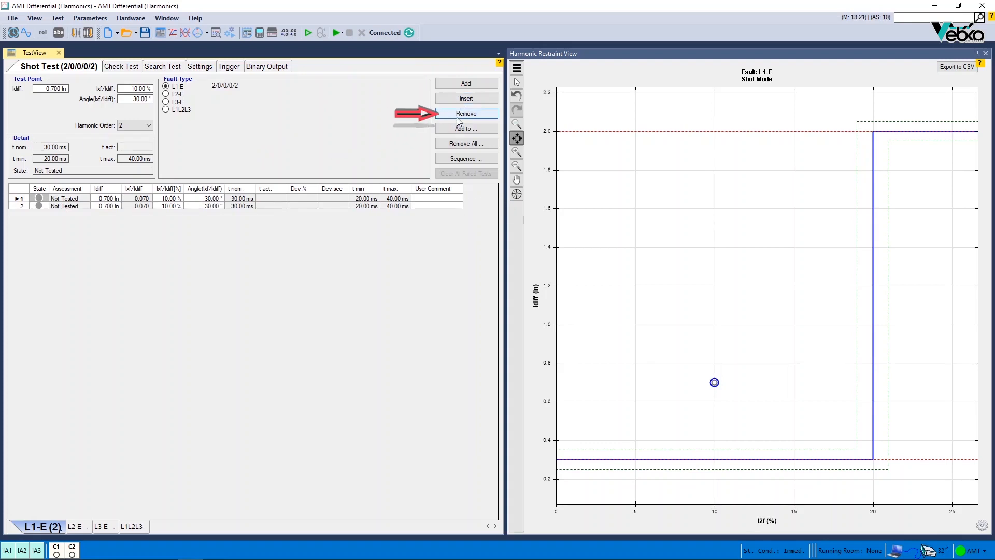
click(459, 114)
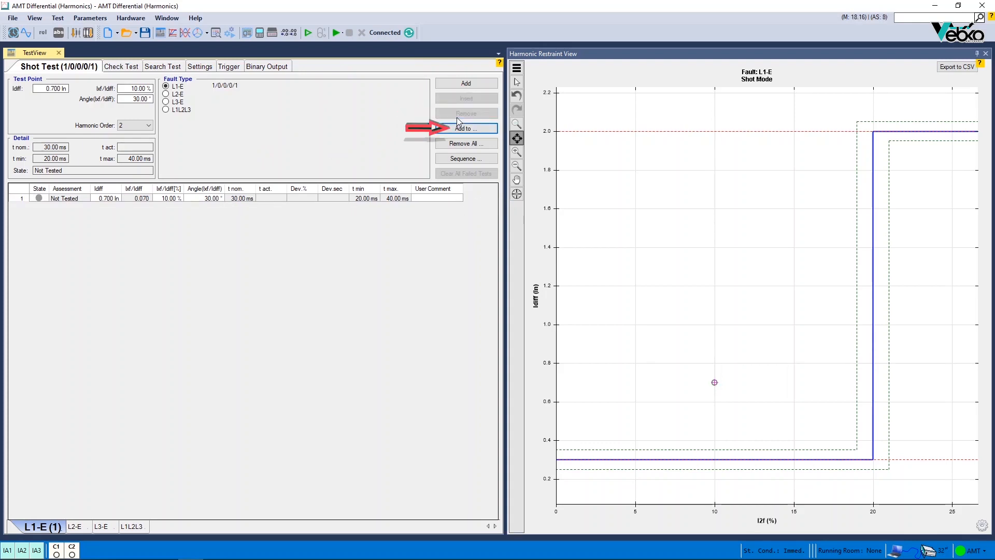
Add the test point to fault types L1-E and L2-E, and remove all test points from both lists
click(456, 131)
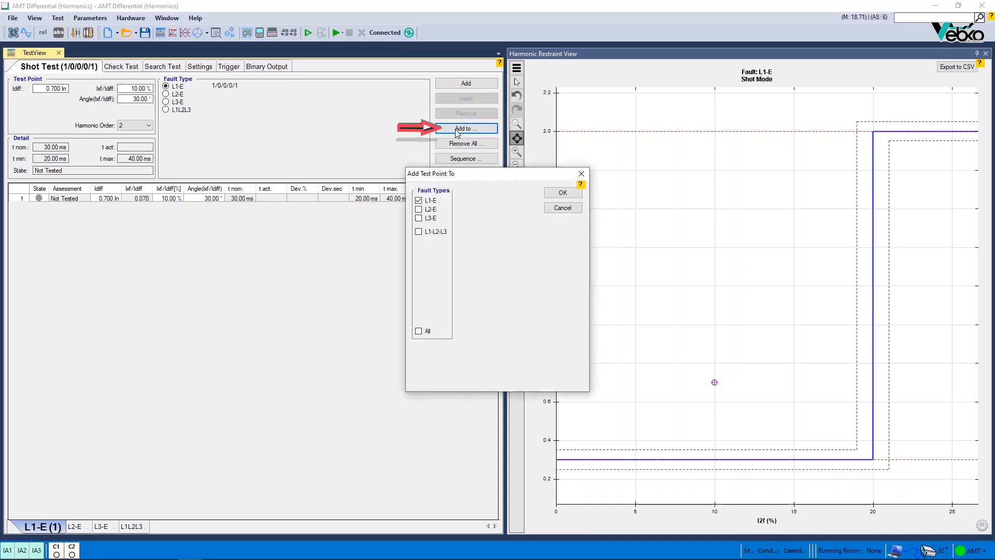
click(420, 209)
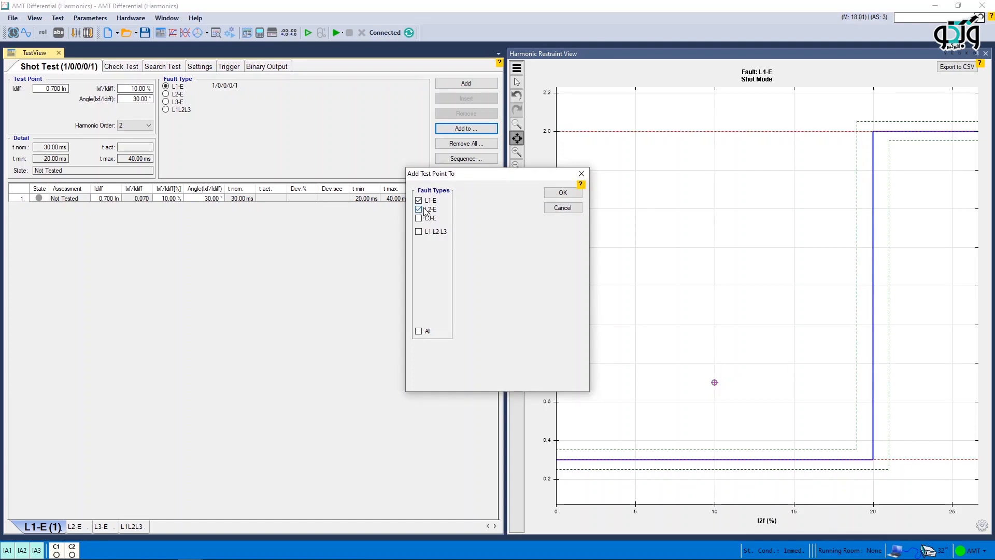
click(550, 196)
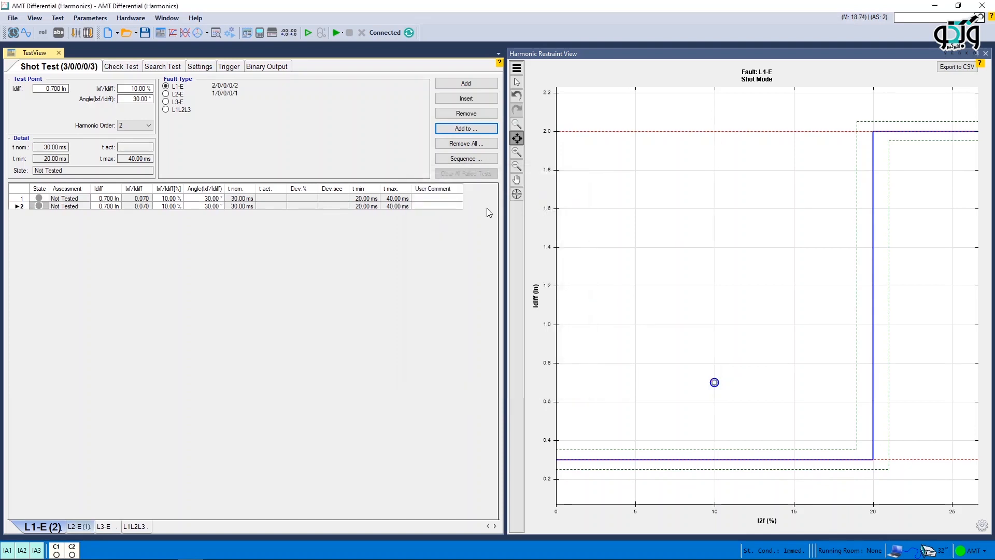
click(462, 145)
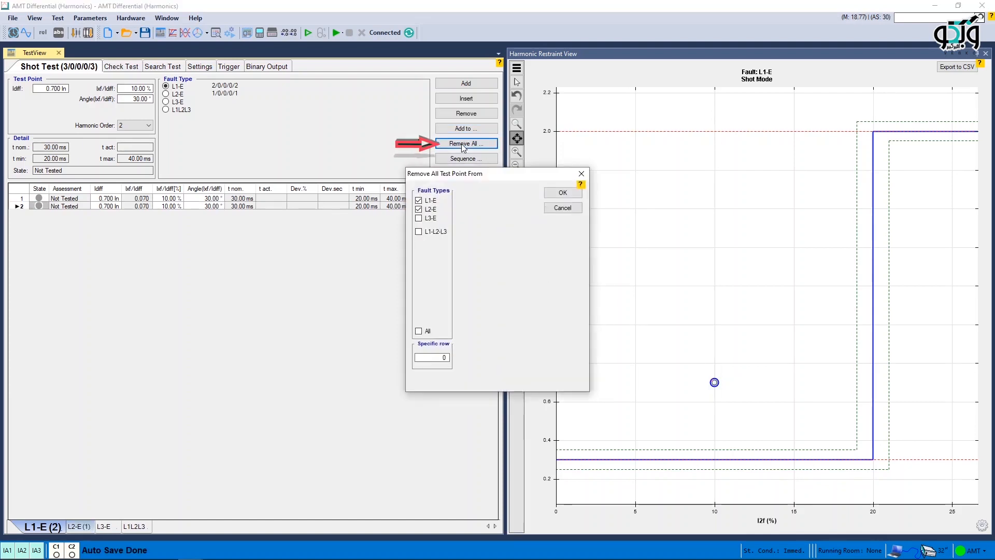
click(554, 199)
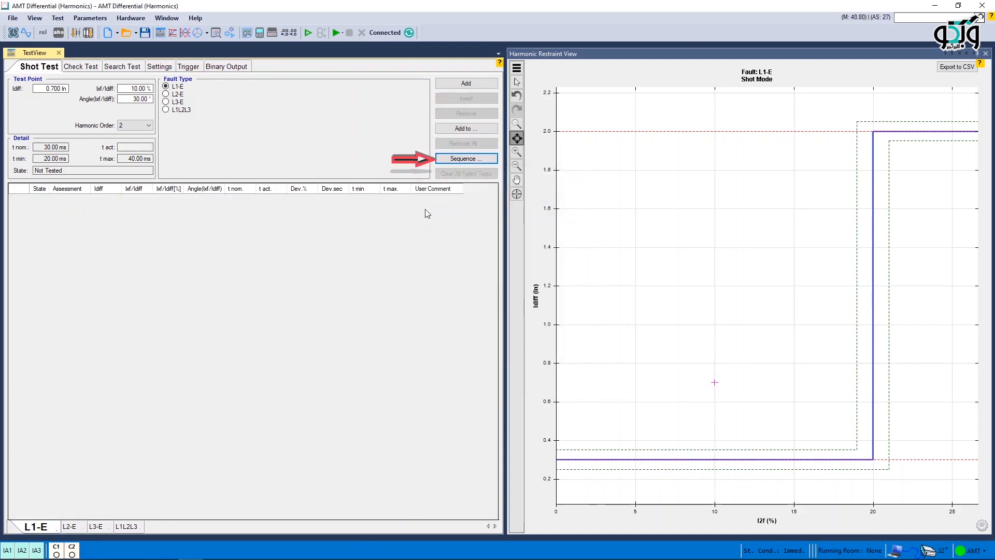
Define a test point sequence stepping on angle, from 45° to 90° with a 5° step size
click(459, 158)
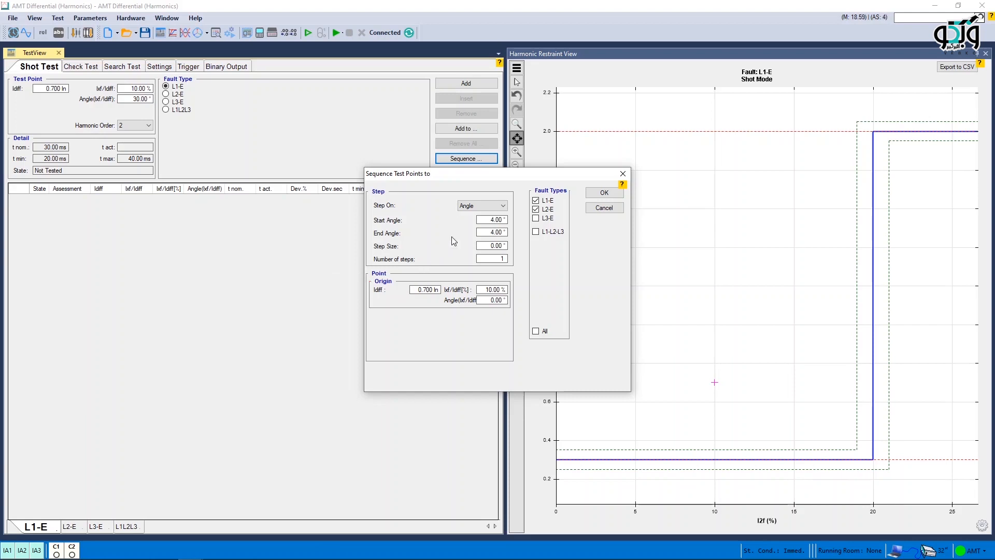
double_click(495, 222)
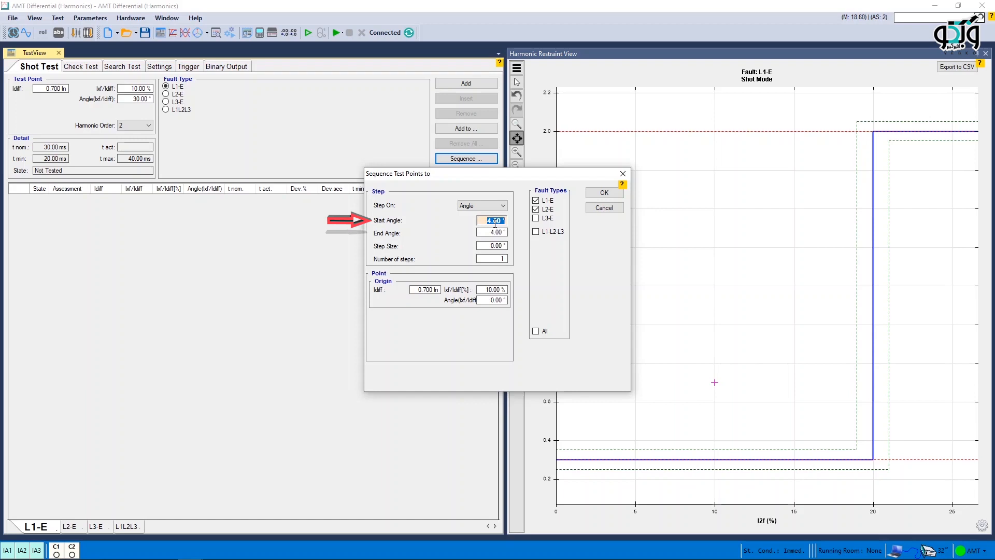
key(Tab)
text(90)
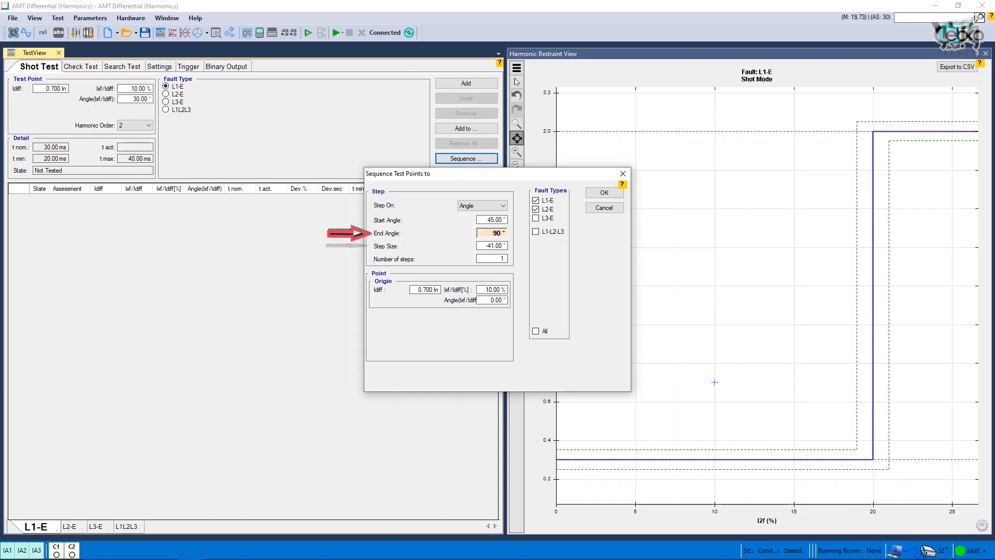
double_click(496, 245)
text(5)
key(Return)
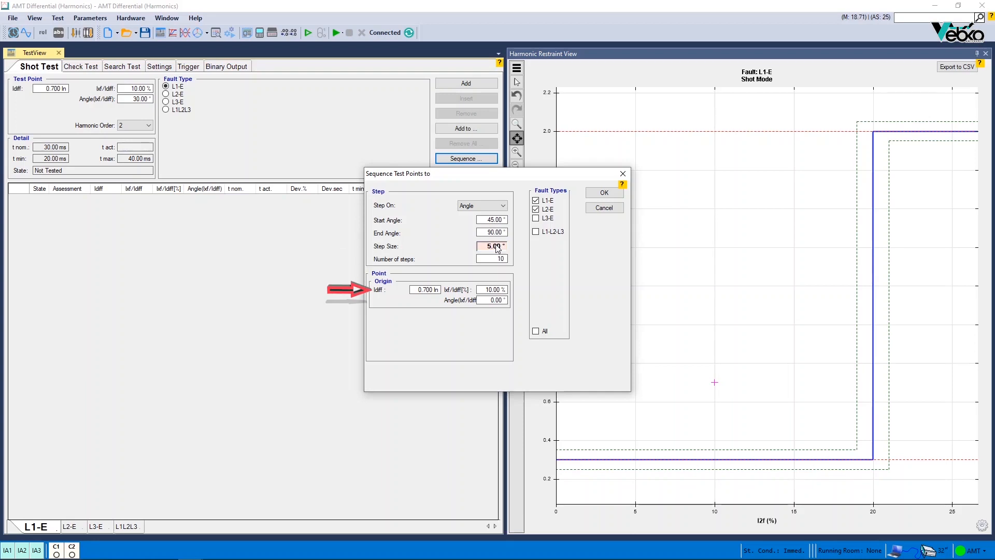
Set the sequence origin to Idiff 0.3 In and Ixf/Idiff 2 %, and generate the points for L1-E and L2-E
double_click(425, 291)
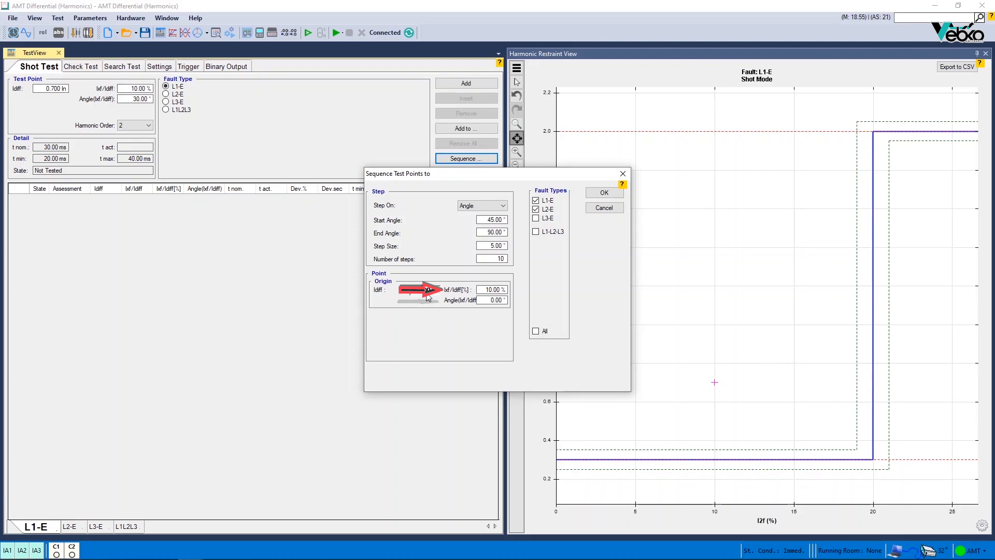
double_click(485, 291)
text(2)
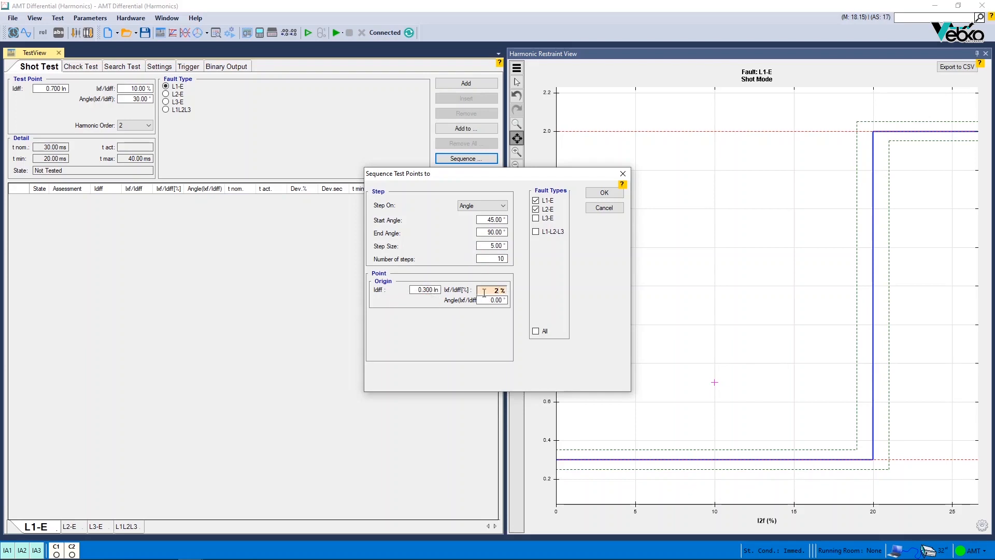
click(601, 193)
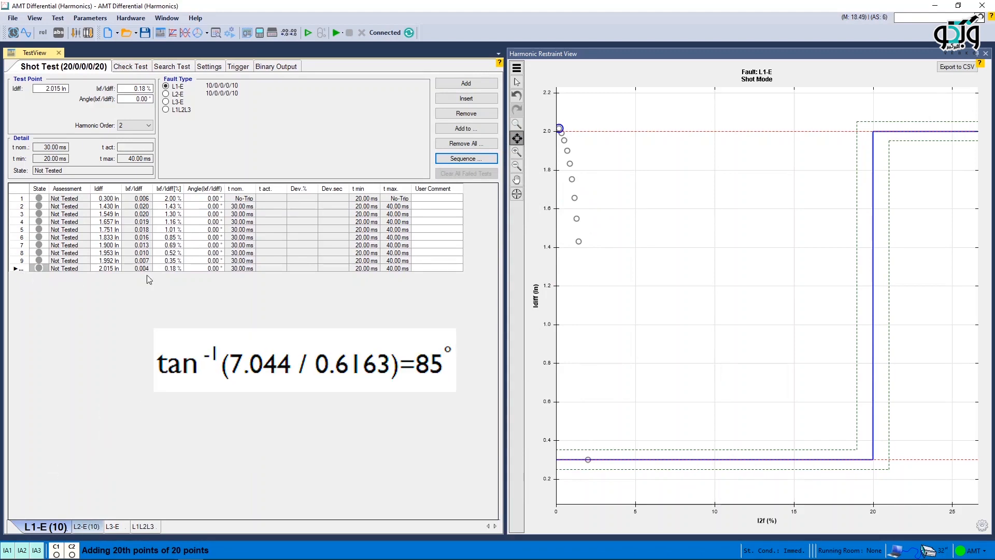
mouse_move(565, 142)
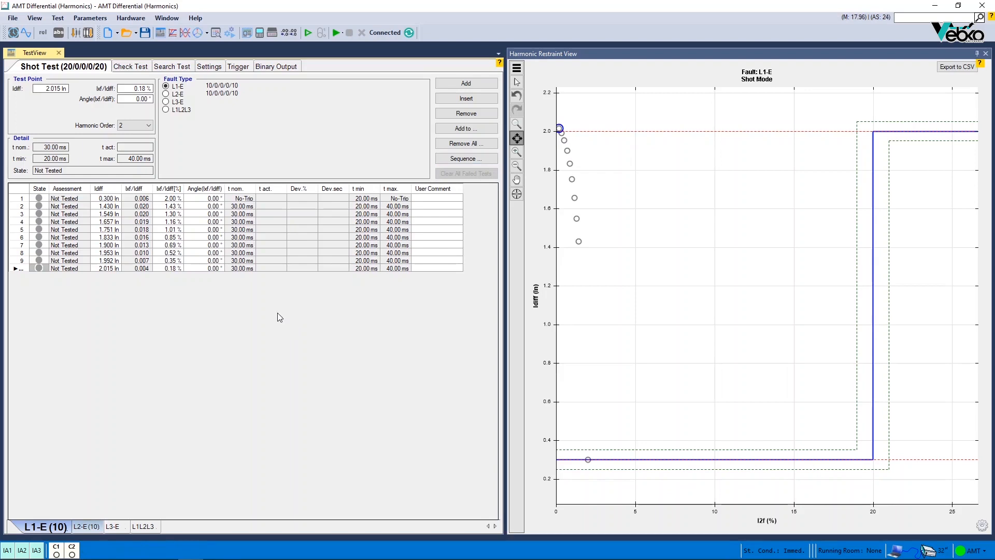
Define a new test point sequence stepping on direction, with angle 45°, length 2 In and step size 0.1 In
click(466, 158)
click(491, 207)
click(474, 222)
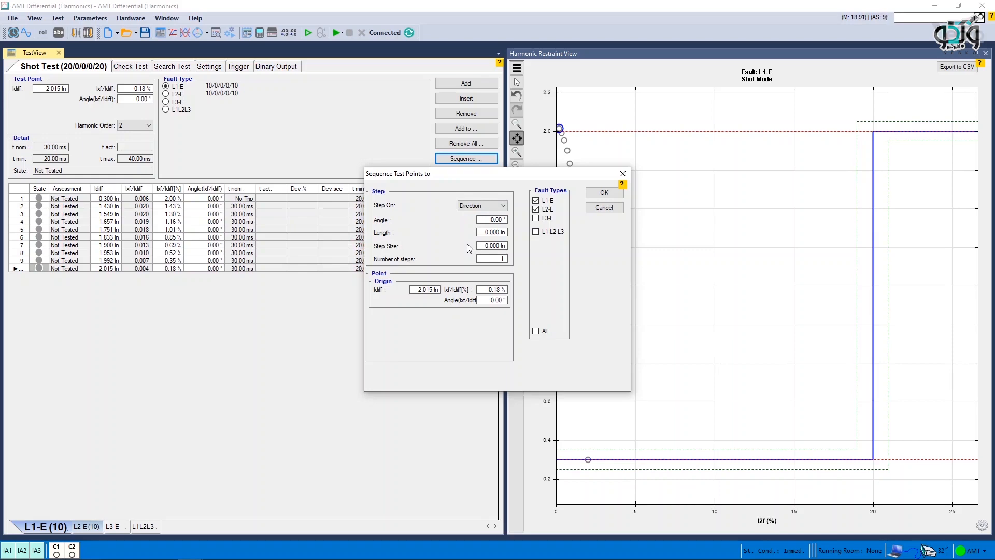
click(480, 220)
text(45)
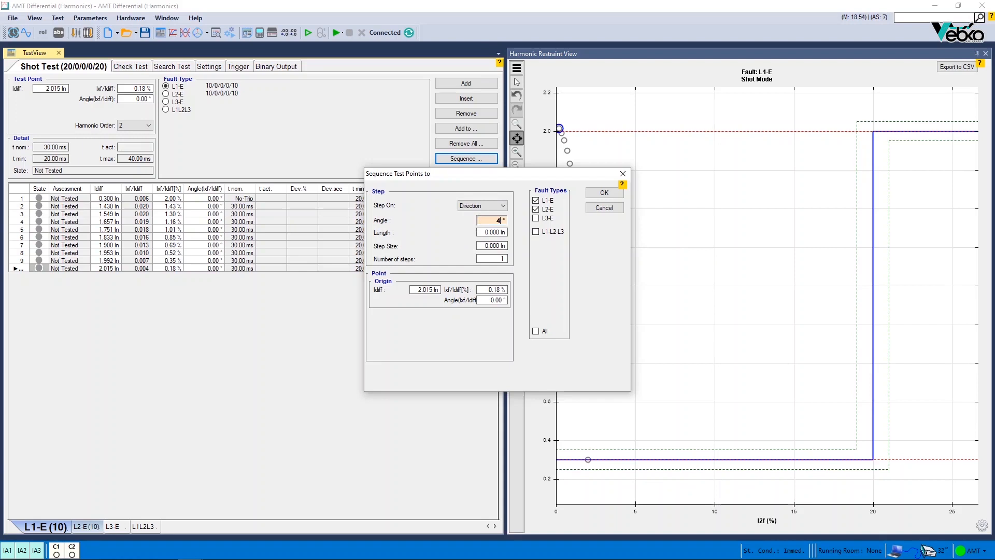
click(490, 233)
text(2)
click(493, 246)
text(0.)
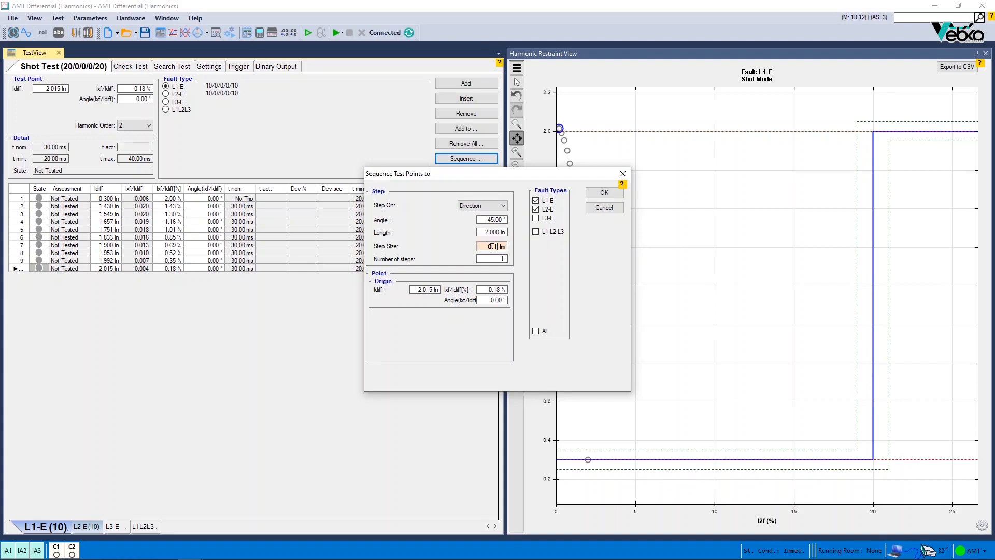
Set the direction sequence's origin to Idiff 0 In and Ixf/Idiff 0 %, and generate its points for L1-E and L2-E
click(434, 289)
text(0)
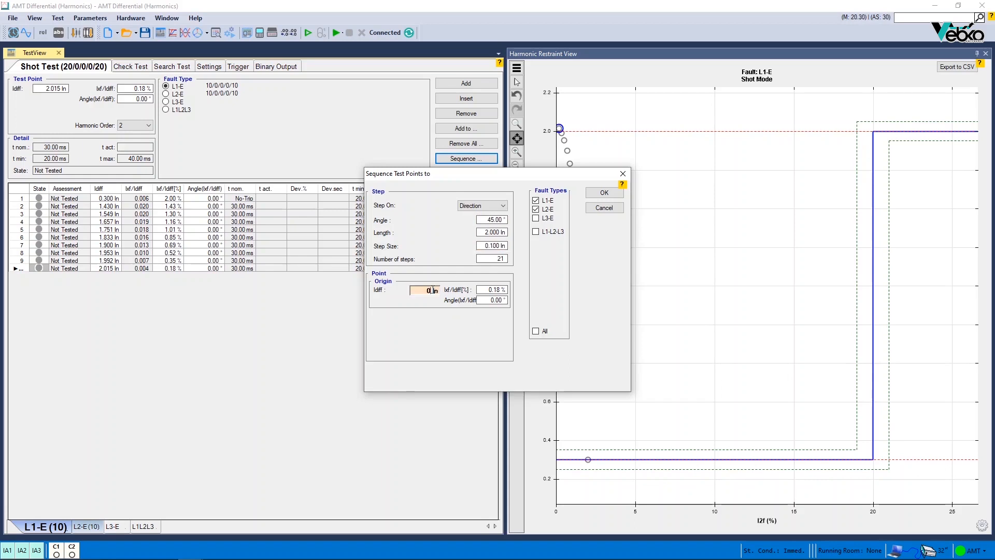
click(485, 292)
text(0.00)
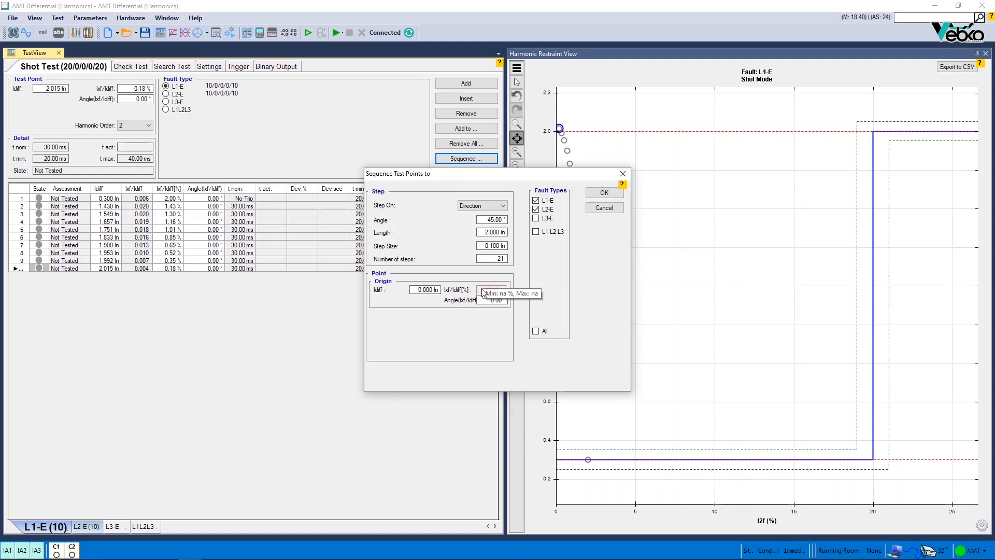
click(598, 195)
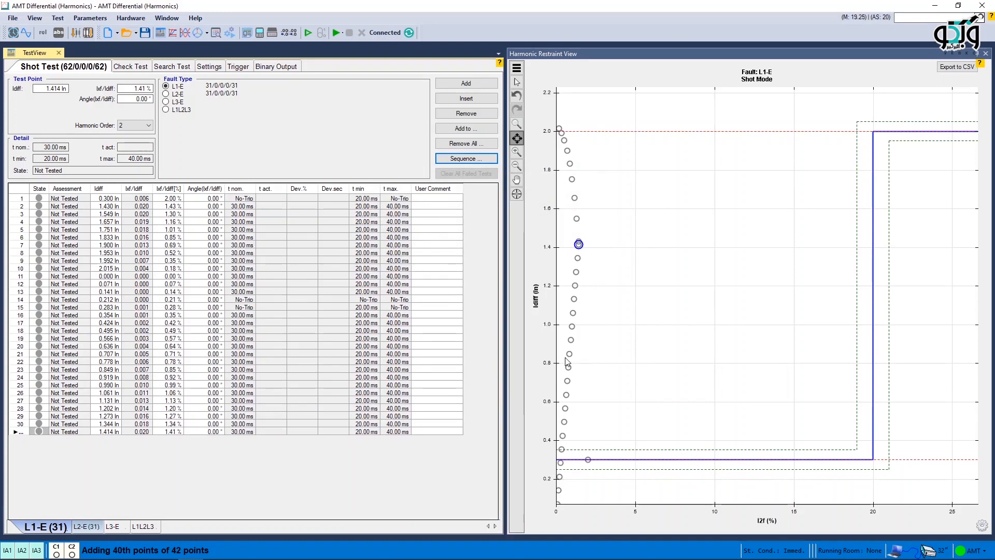
Remove all L1-E and L2-E test points, and place three L1-E shot points at Ixf/Idiff about 4, 6.8 and 11.3 %, Idiff about 0.8 In
click(451, 145)
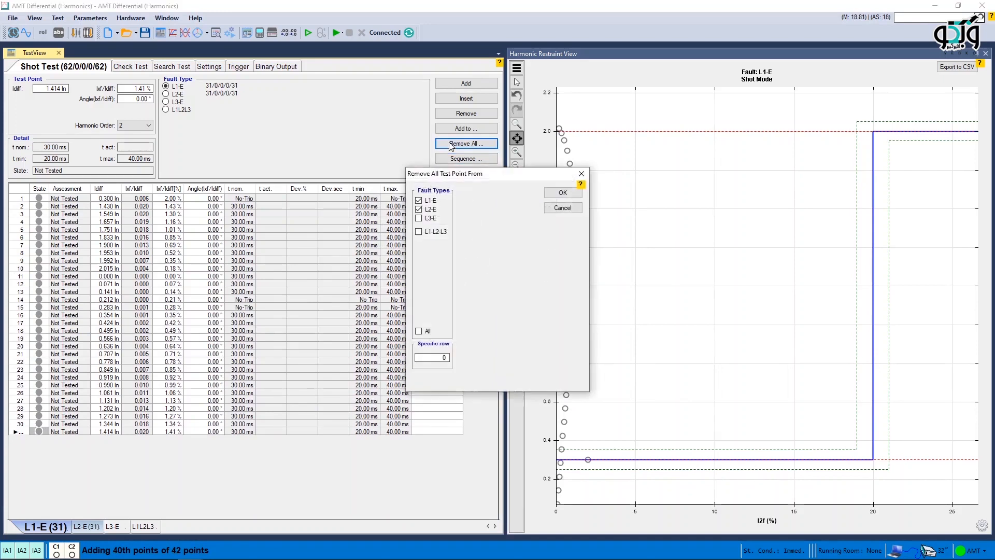
click(550, 193)
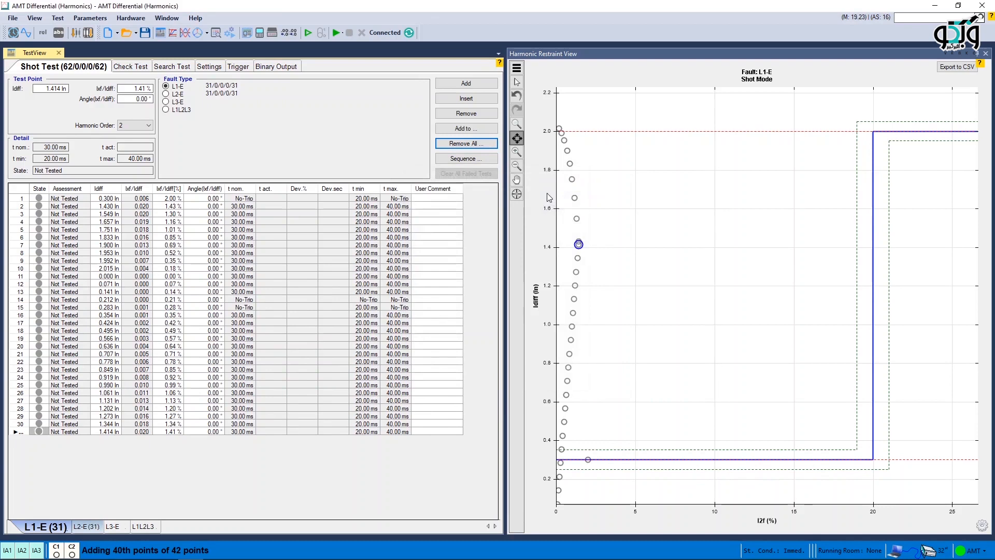
click(619, 364)
click(664, 364)
click(735, 362)
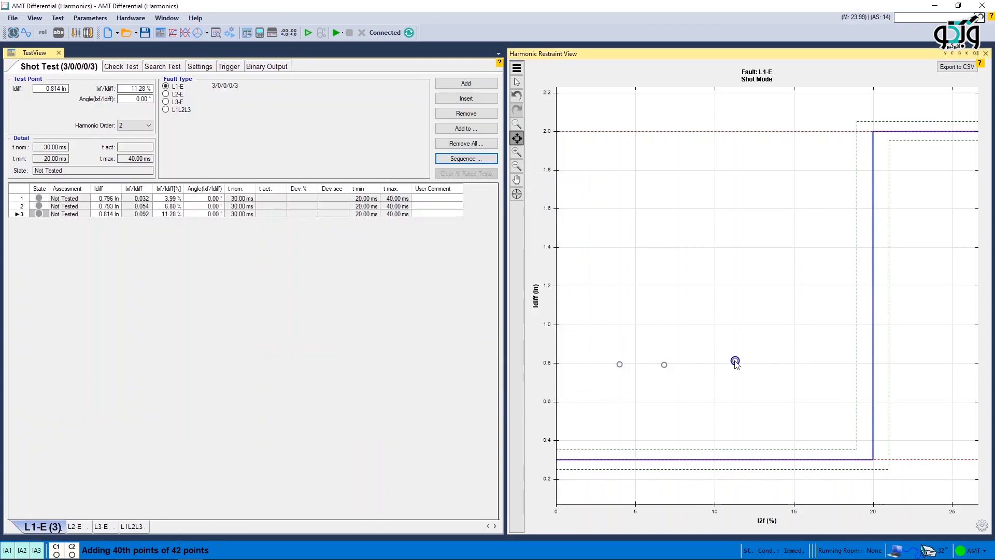
Run the shot tests, and retest the third point after clearing all failed results
click(334, 34)
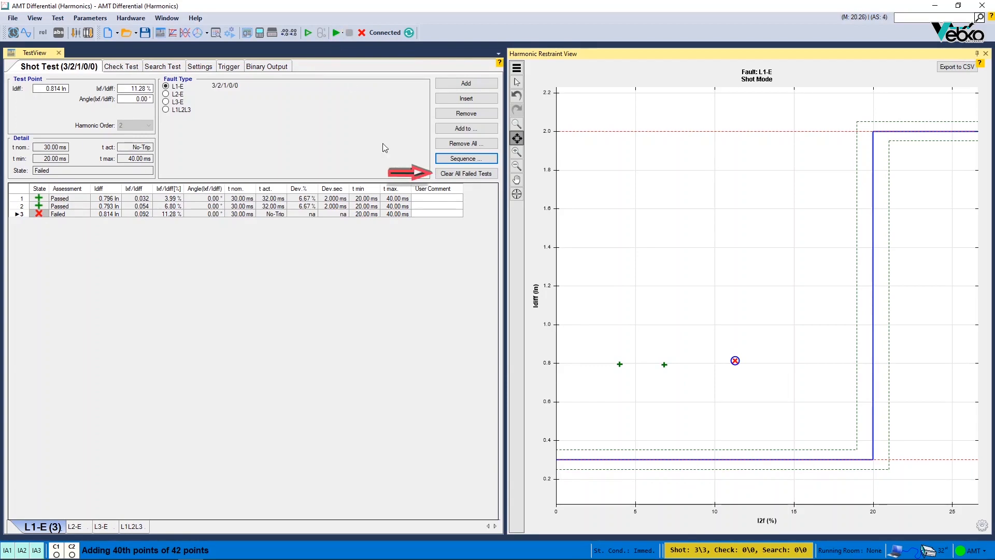
click(452, 179)
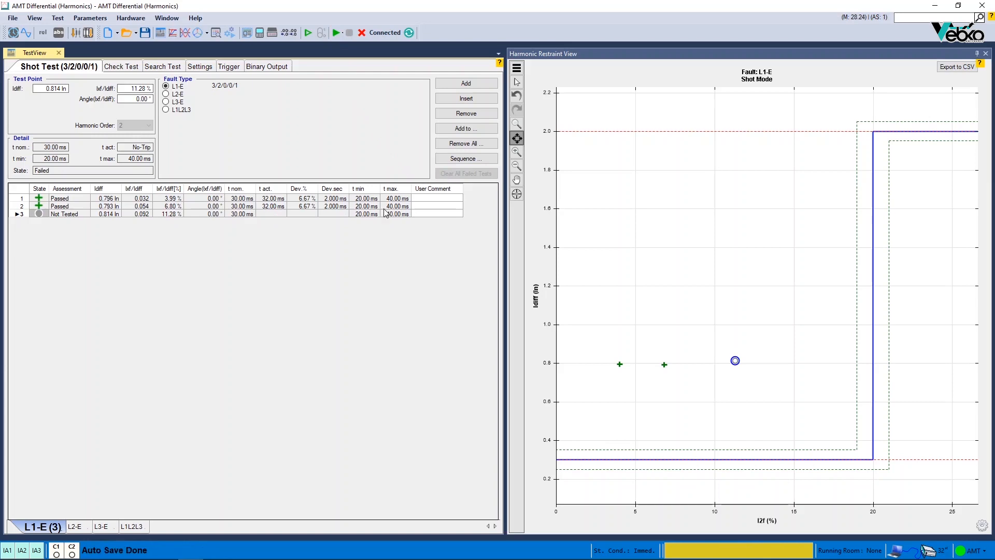
right_click(17, 214)
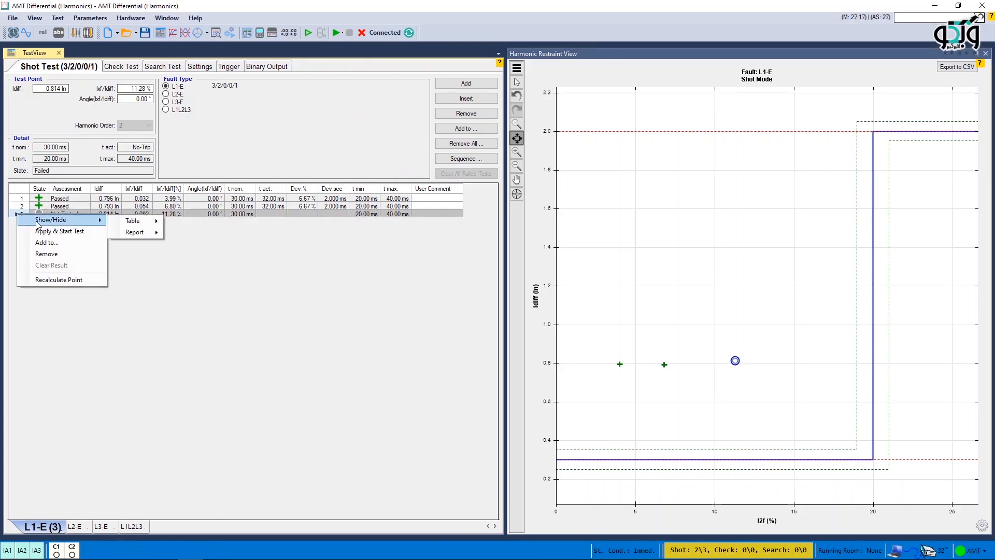
click(50, 231)
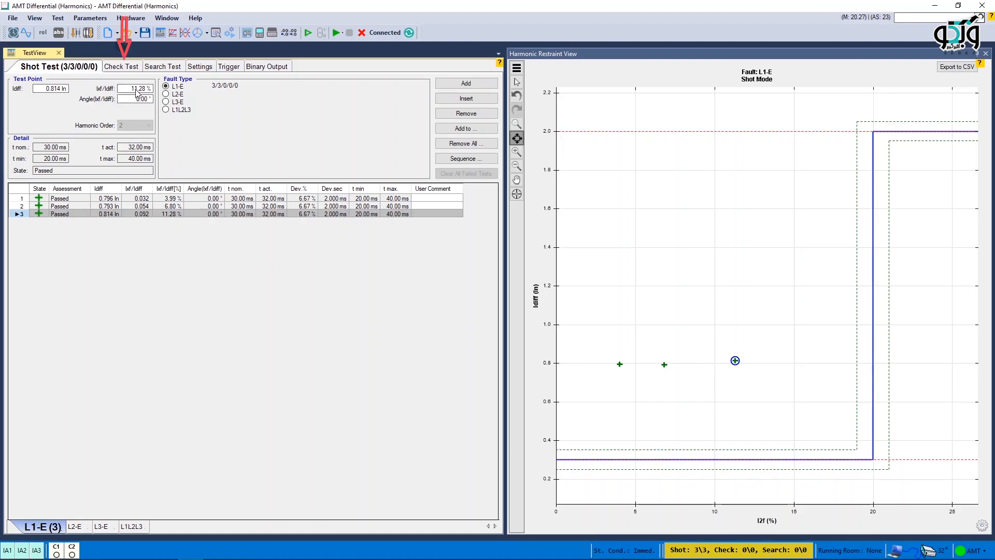
Add an L1-E check test line with origin Idiff 1 In and Ixf/Idiff 17 %, and length 5 In
click(132, 70)
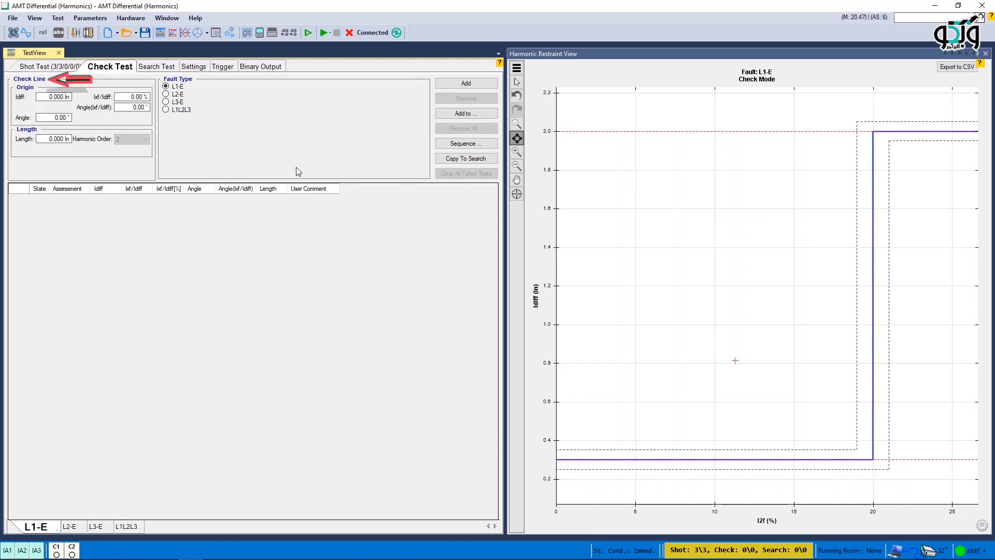
click(47, 97)
text(1)
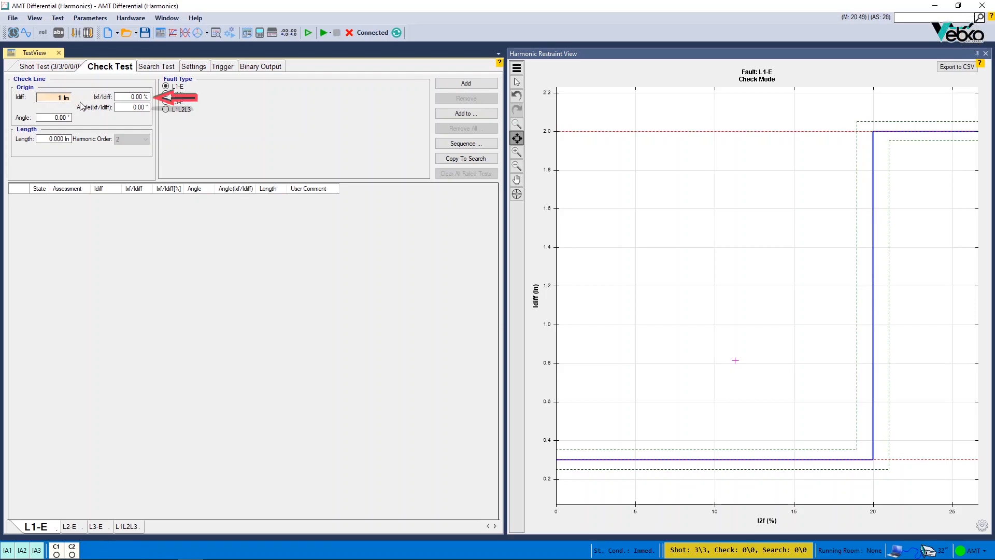
click(135, 95)
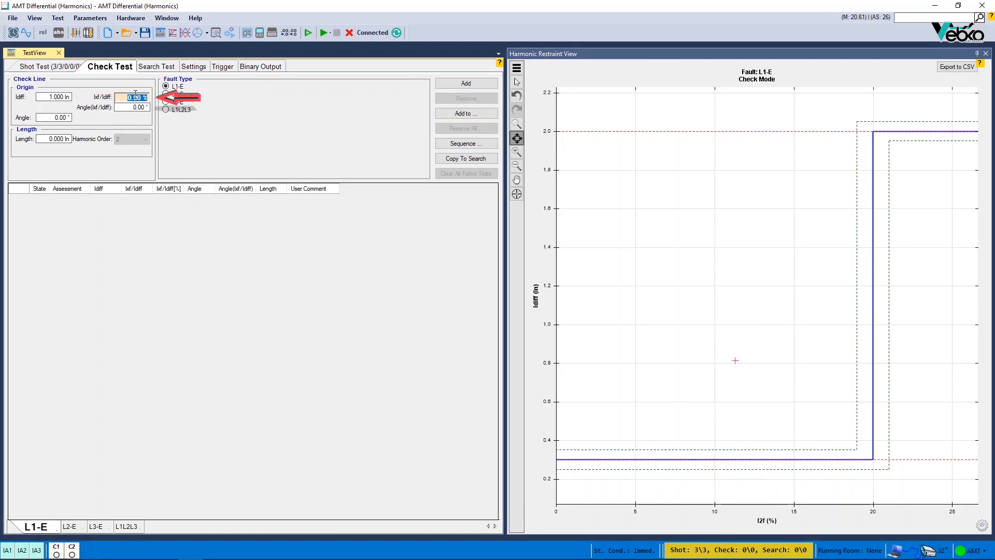
text(17)
key(Return)
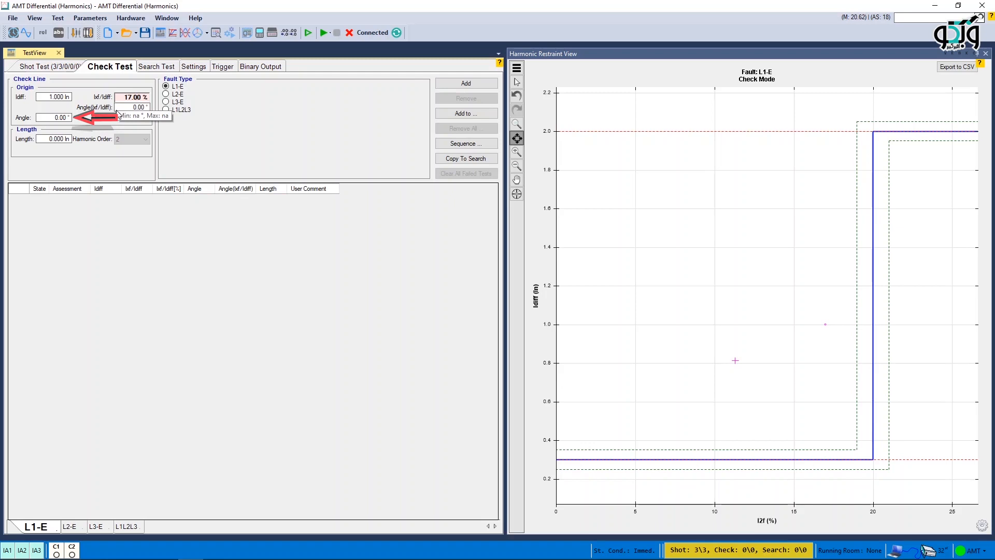
click(57, 140)
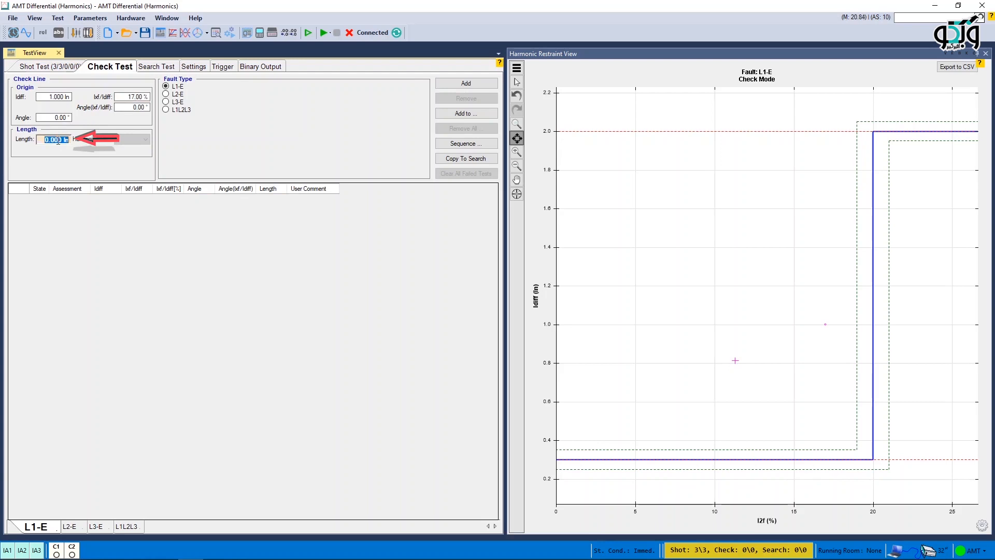
text(5)
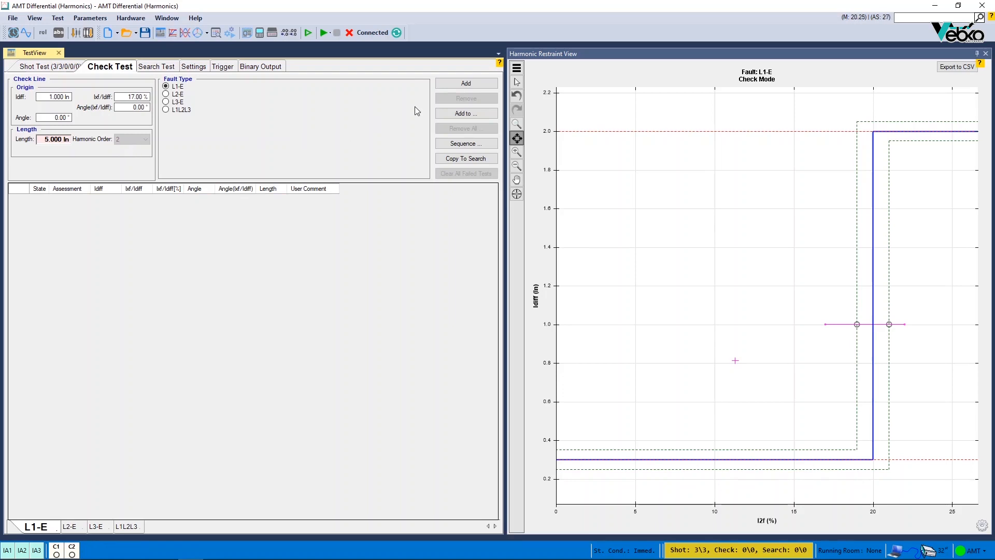
click(458, 87)
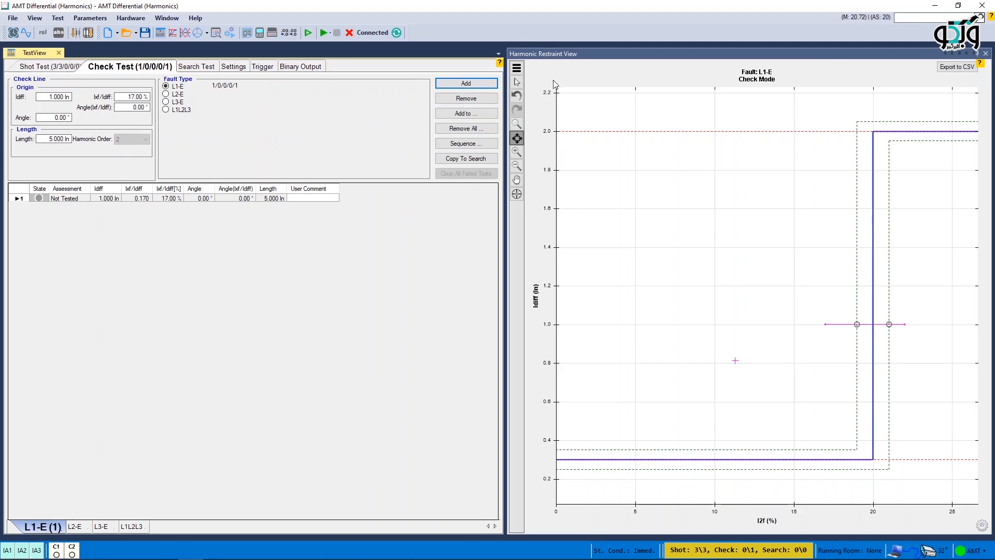
Draw and add a second check line about 4.35 In long from Idiff about 1.22 In, Ixf/Idiff about 17.4 %, and run the check tests
key(ctrl)
ctrl+click(837, 284)
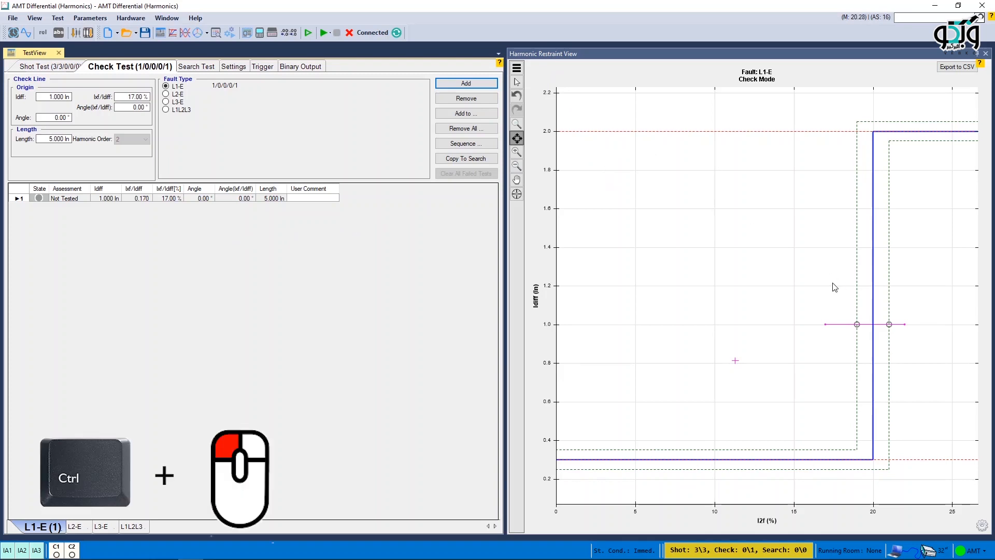
drag(833, 282, 902, 279)
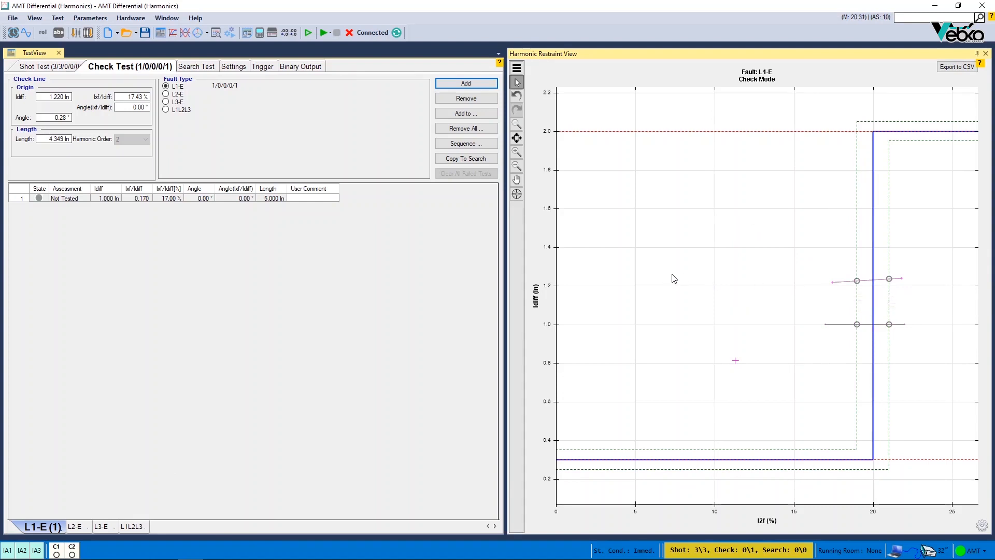
click(466, 83)
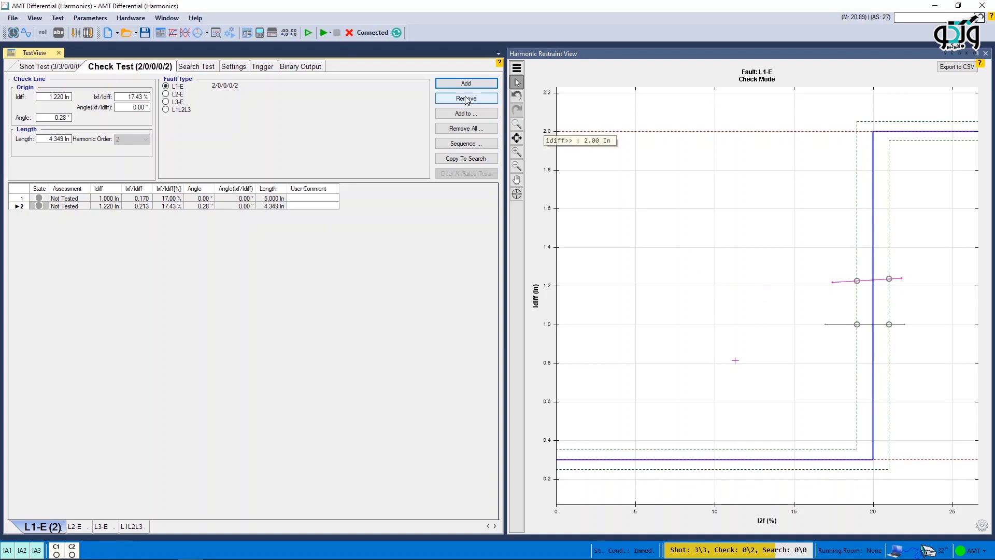
click(324, 33)
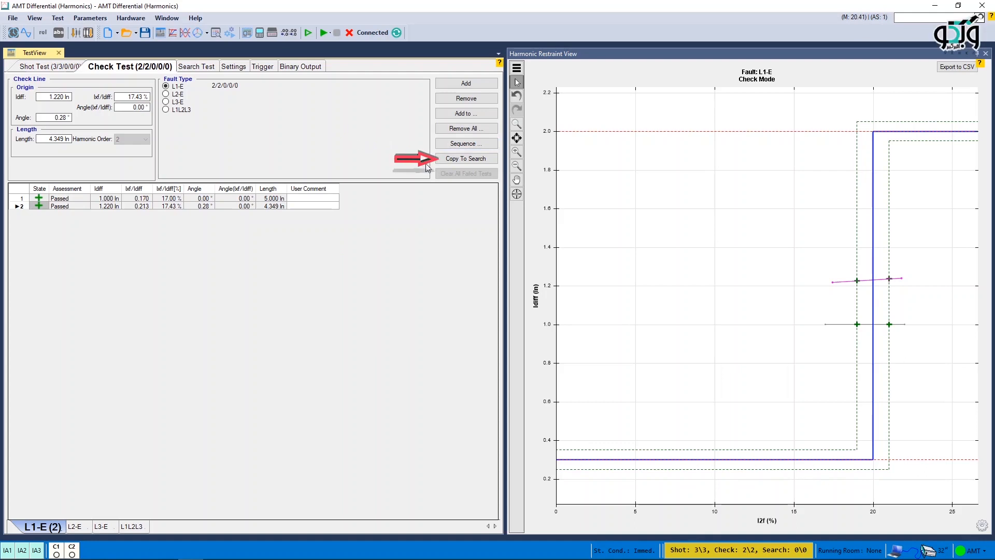
Copy the second check line to the search test and add it to the L1-E search lines
click(23, 207)
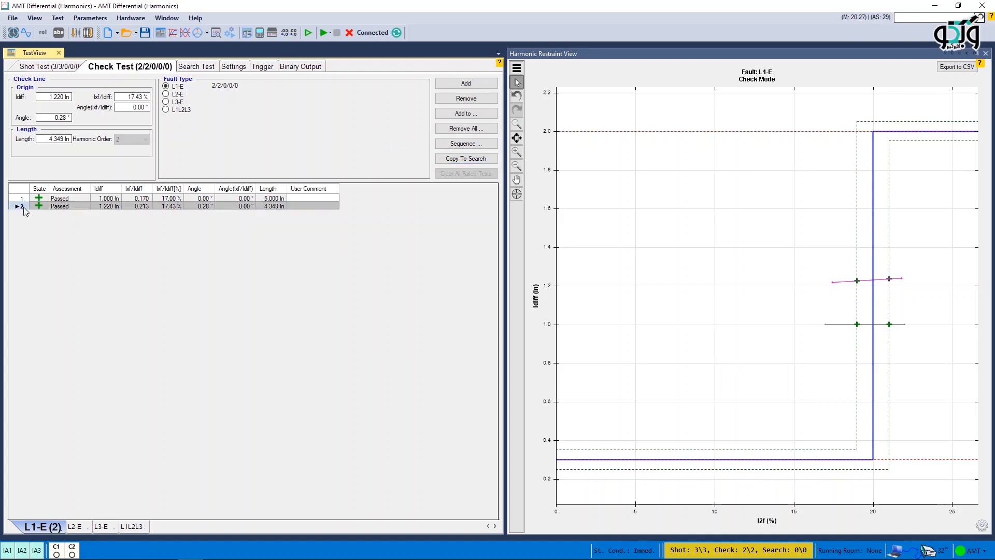
click(466, 158)
click(194, 67)
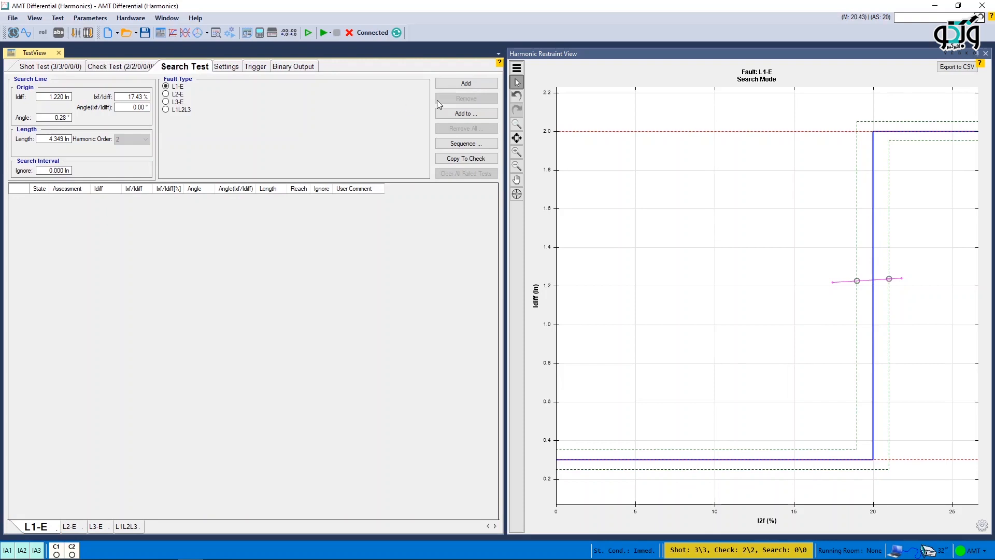
click(454, 85)
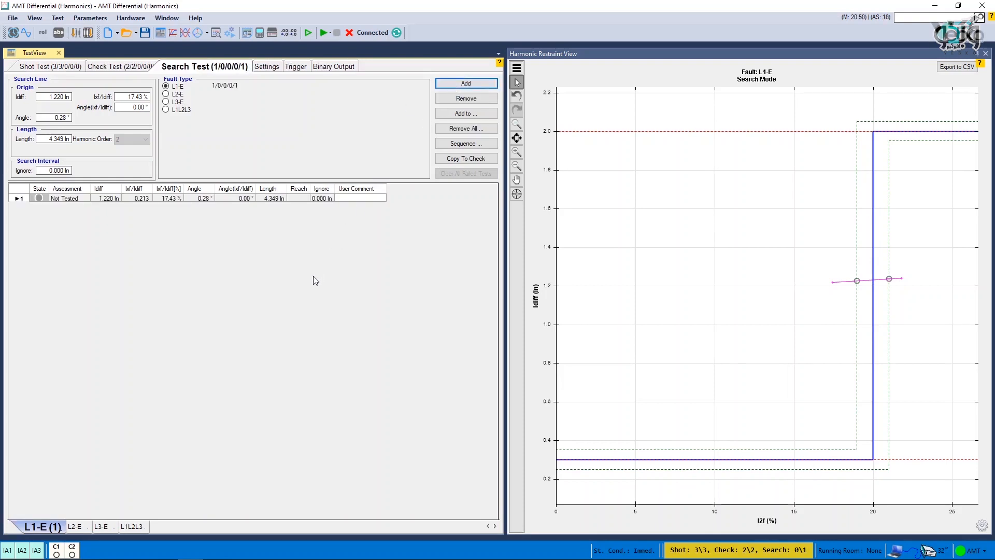
click(361, 262)
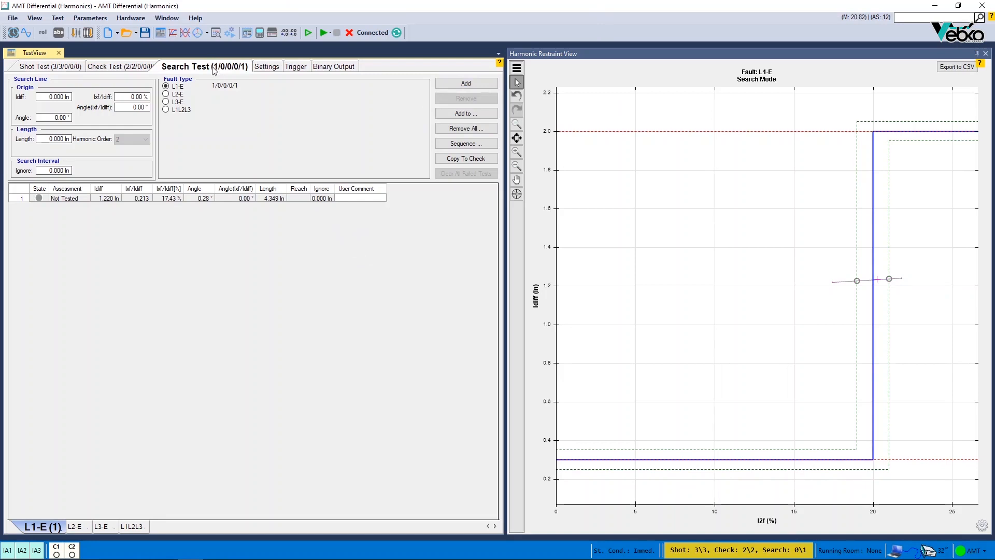
click(61, 70)
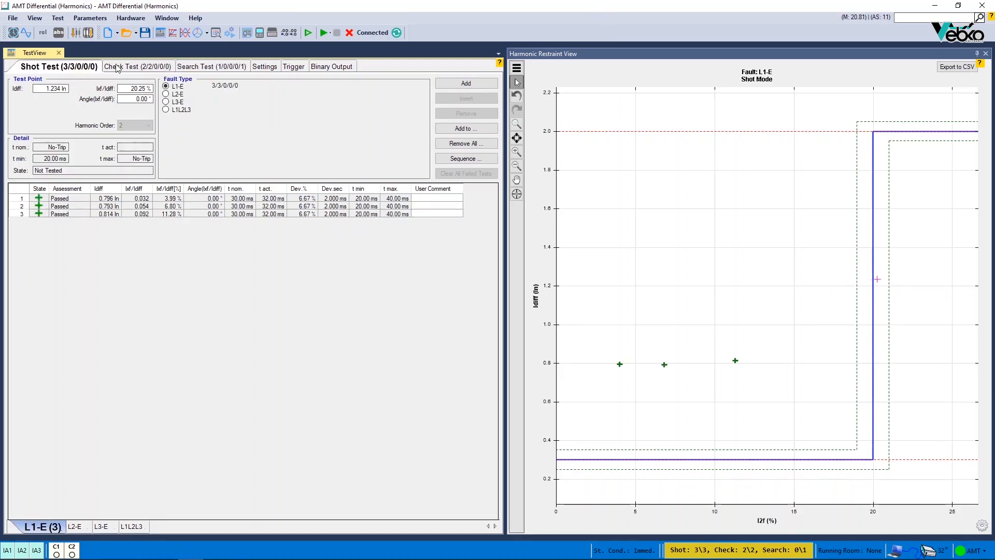
click(123, 69)
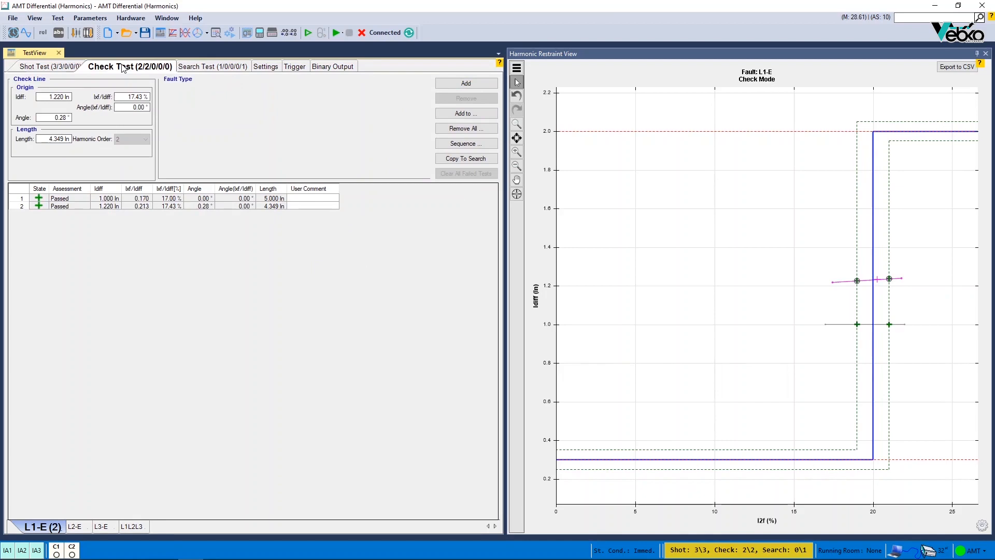
Add an L1-E search line with origin Idiff 1 In, Ixf/Idiff 17 % and length 6 In, and run the search tests
click(192, 71)
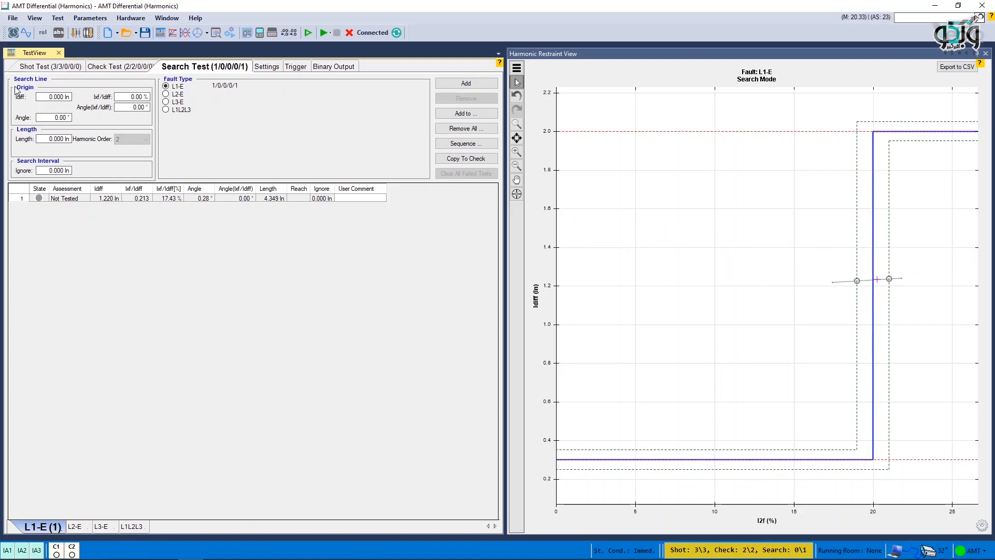
click(46, 100)
text(1)
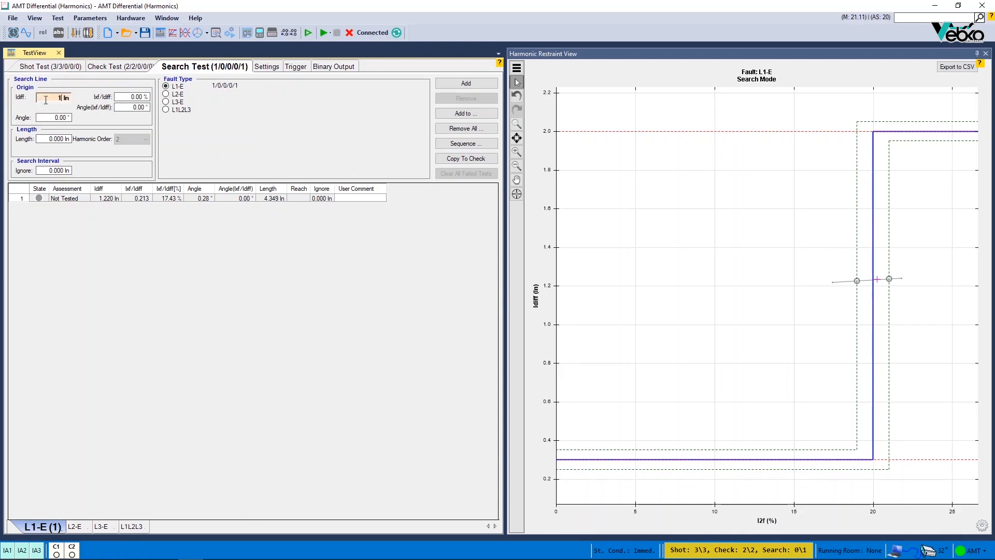
click(124, 98)
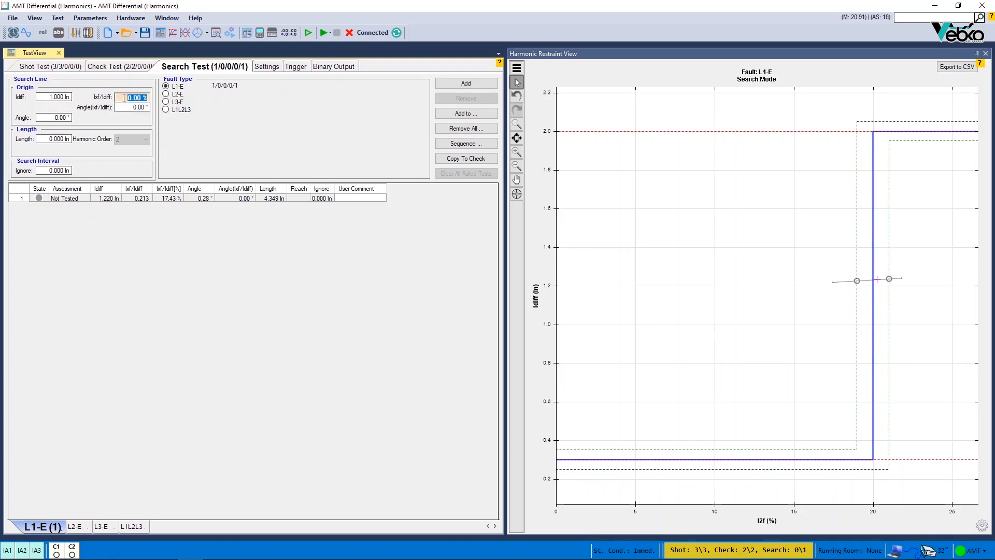
text(17)
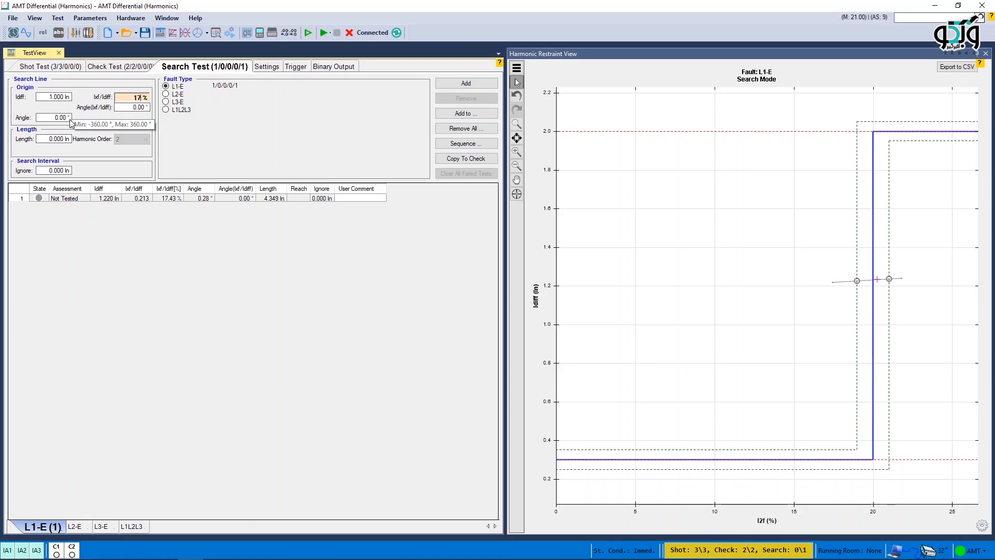
click(68, 139)
text(6)
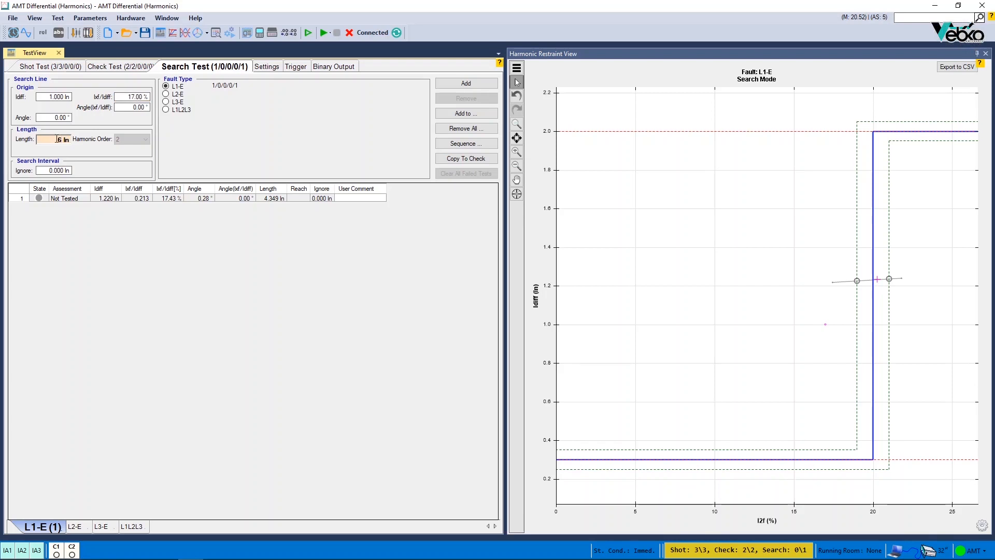
key(Return)
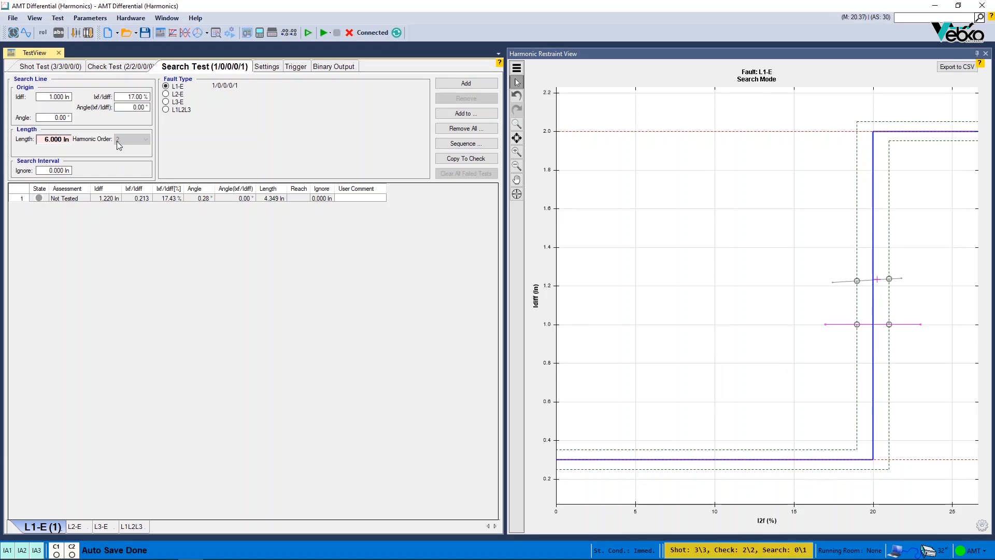
click(465, 84)
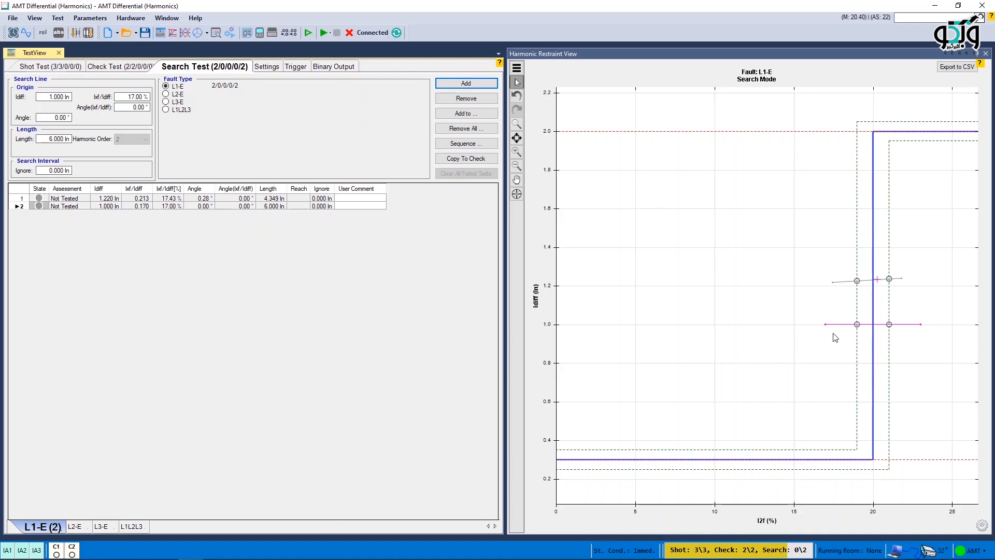
mouse_move(840, 336)
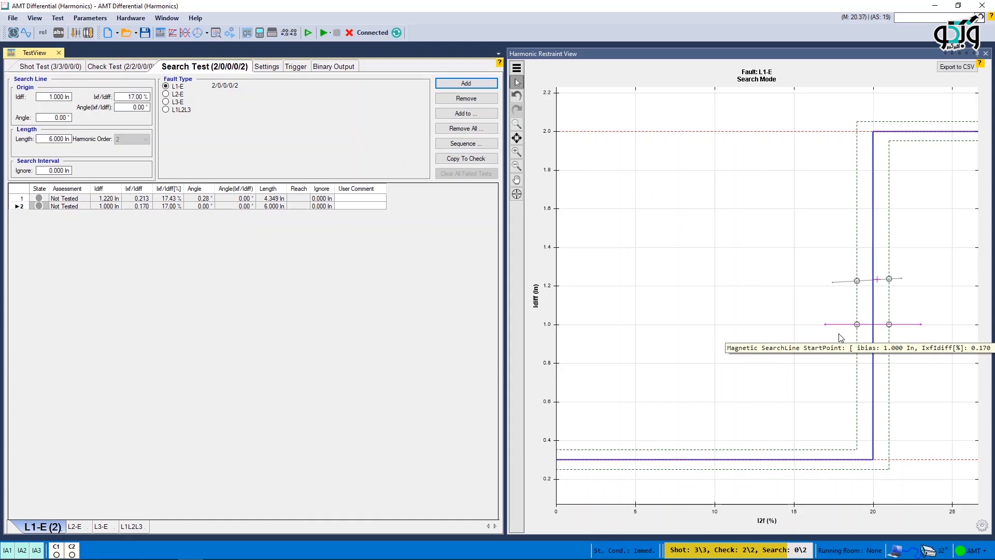
click(319, 38)
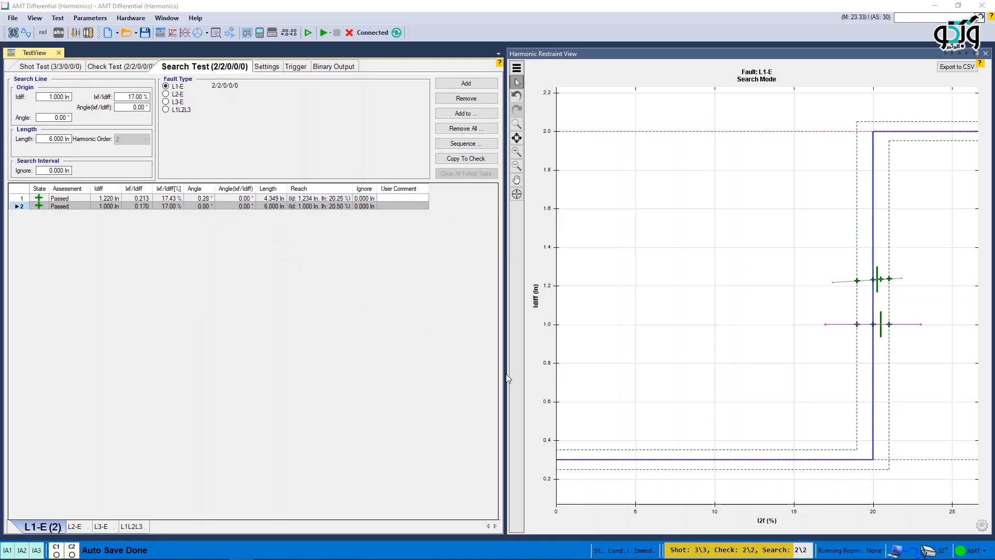
Draw and add a search line about 5.07 In long from about Idiff 0.68 In, Ixf/Idiff 18 %, with ignore interval 2 In, and run the tests
click(843, 392)
drag(841, 387, 923, 384)
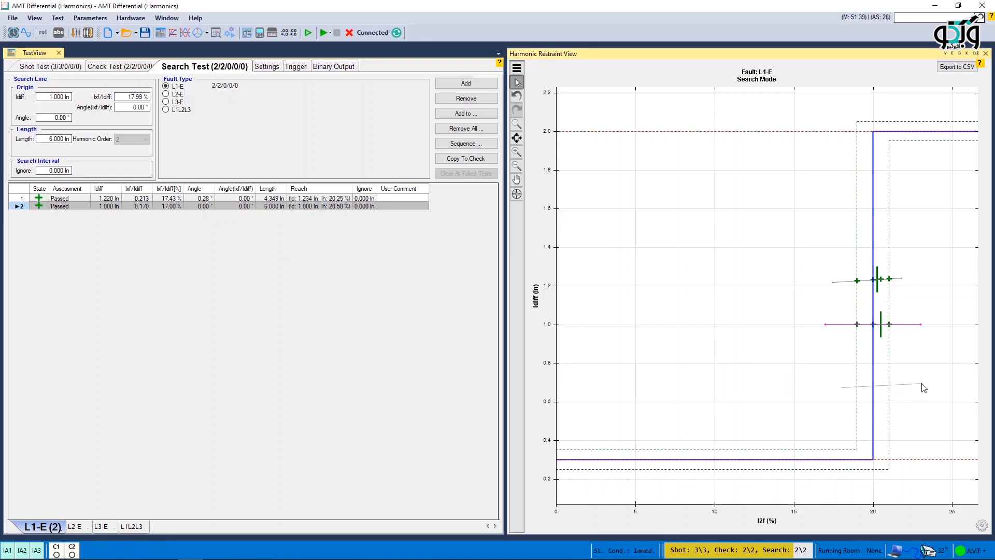
click(58, 171)
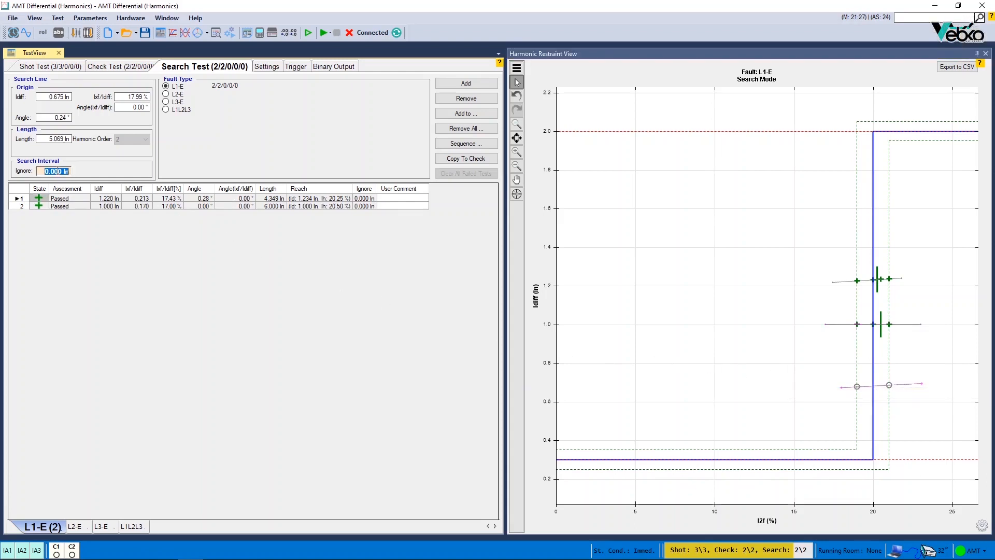
text(2)
key(Return)
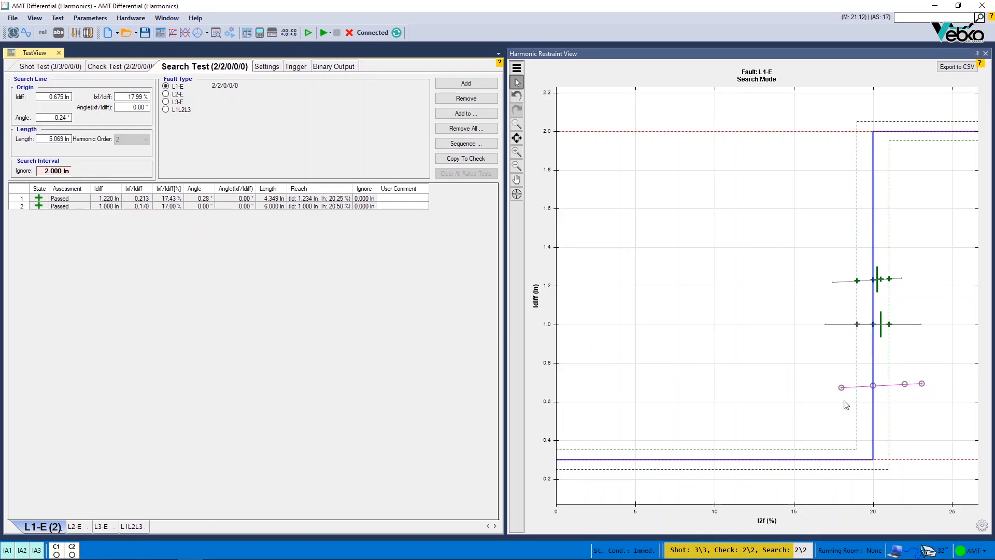
click(468, 86)
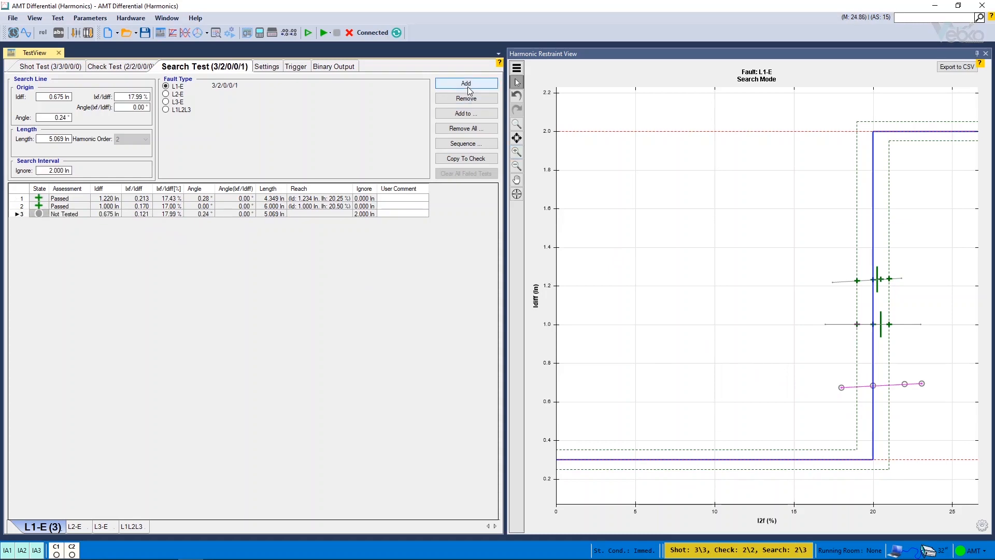
click(324, 33)
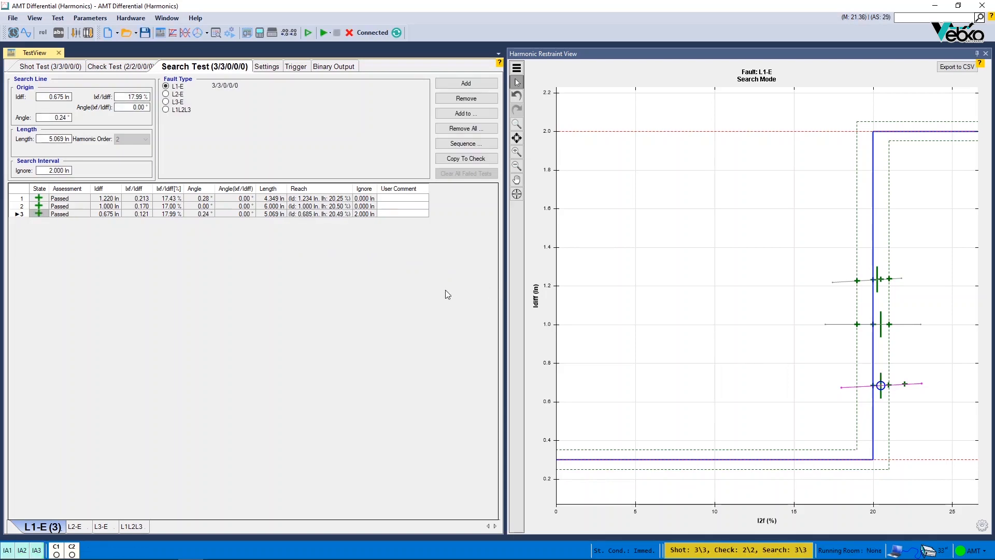
Clear the test results and apply a 0.400 In ignore search interval to all search lines, returning to the search line list
click(265, 66)
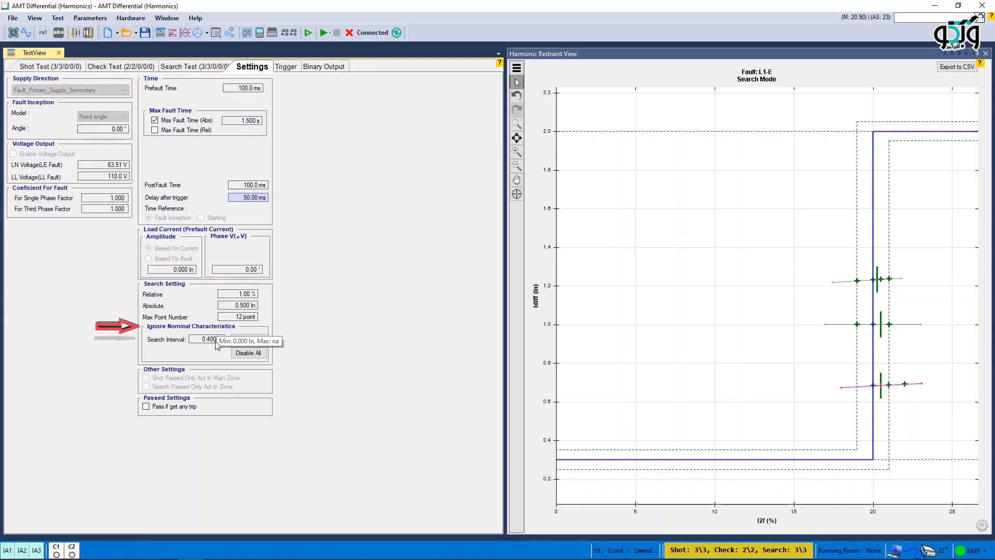
click(349, 35)
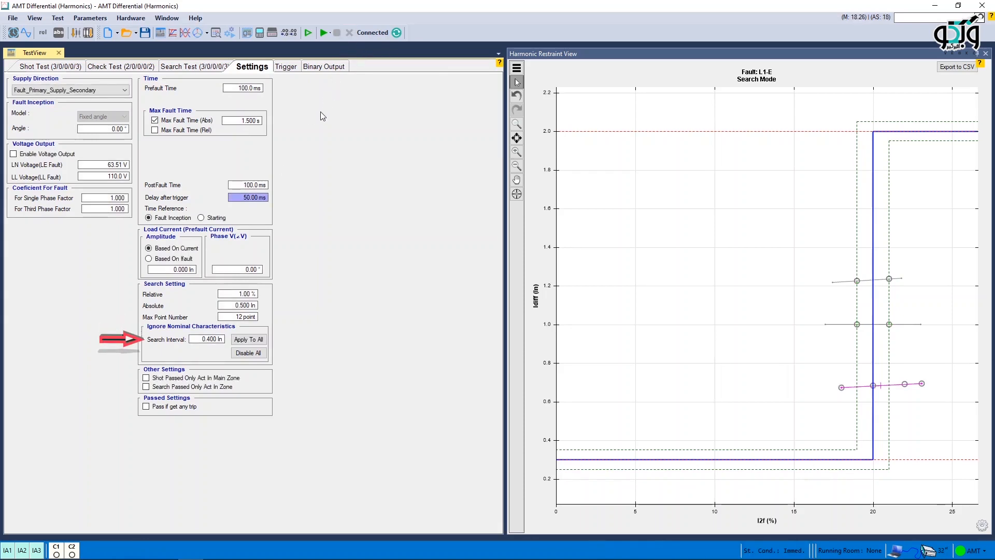
click(253, 342)
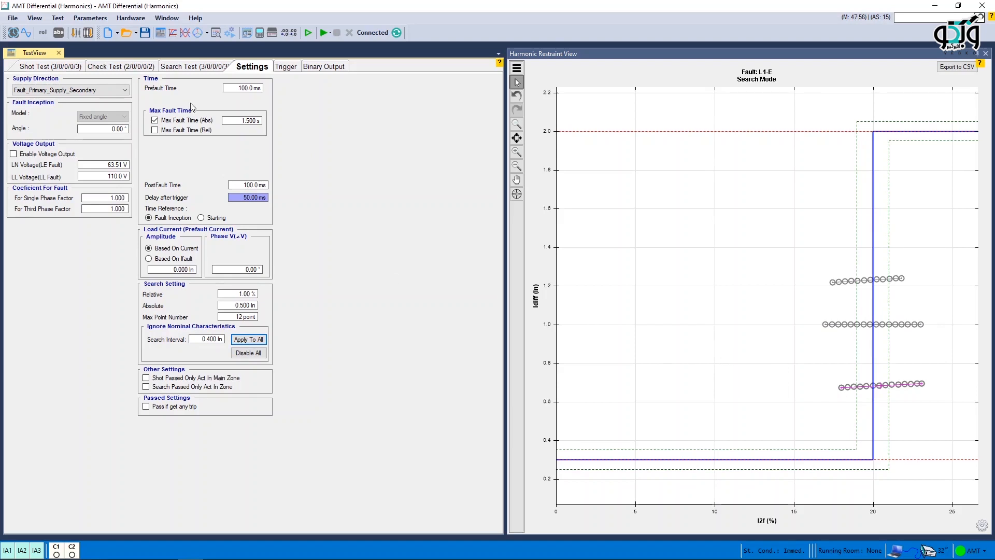
click(191, 69)
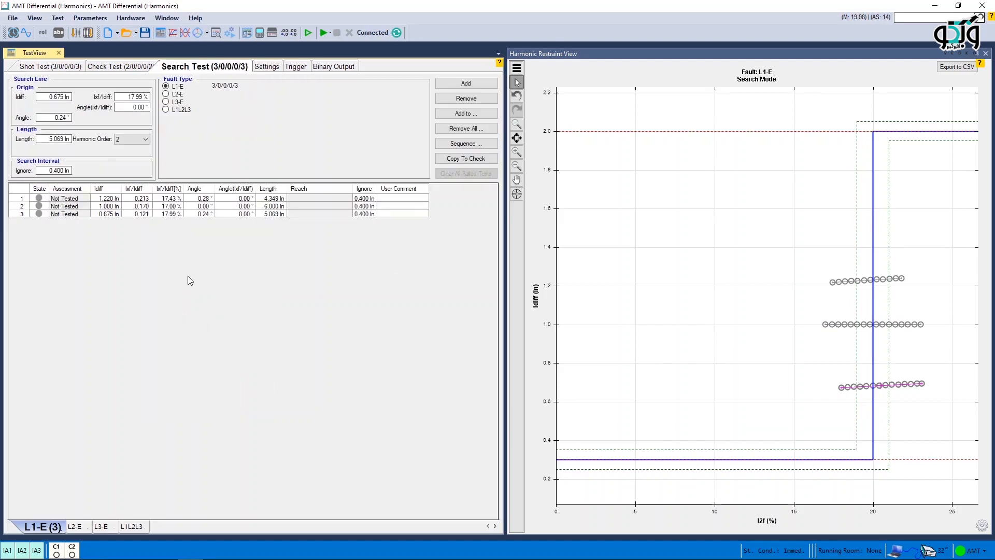